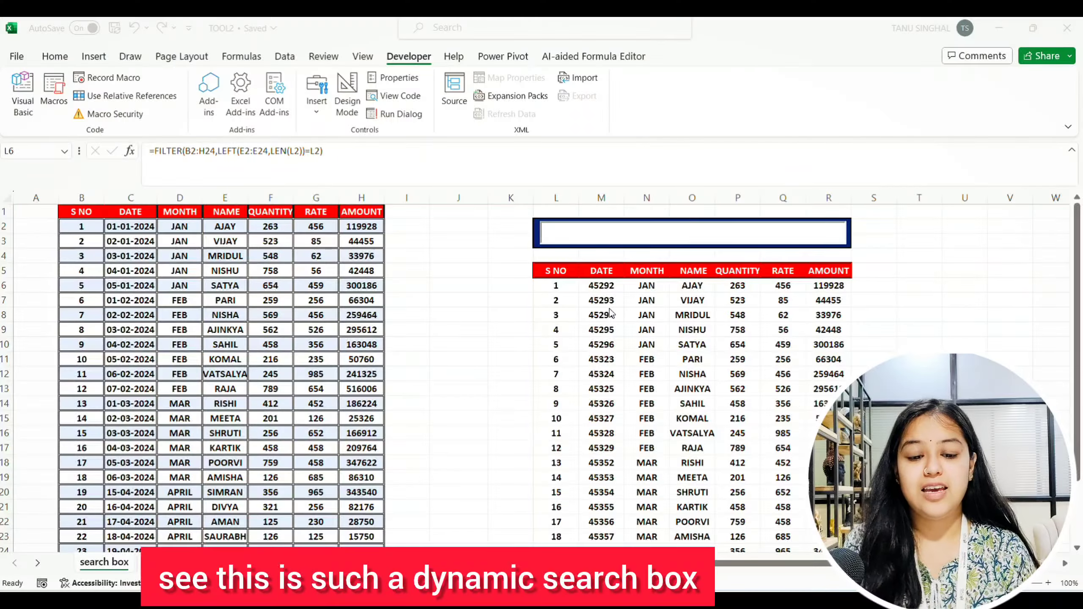
# Type 'aj' in the ActiveX search box to filter the table to the AJAY and AJINKYA rows
pyautogui.click(664, 231)
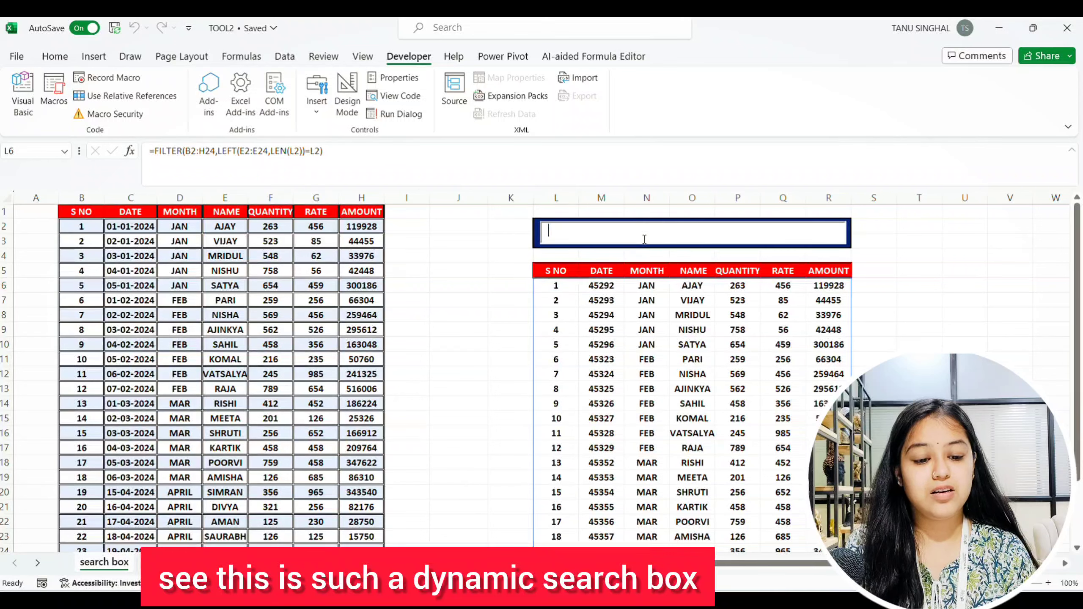
pyautogui.write('aj')
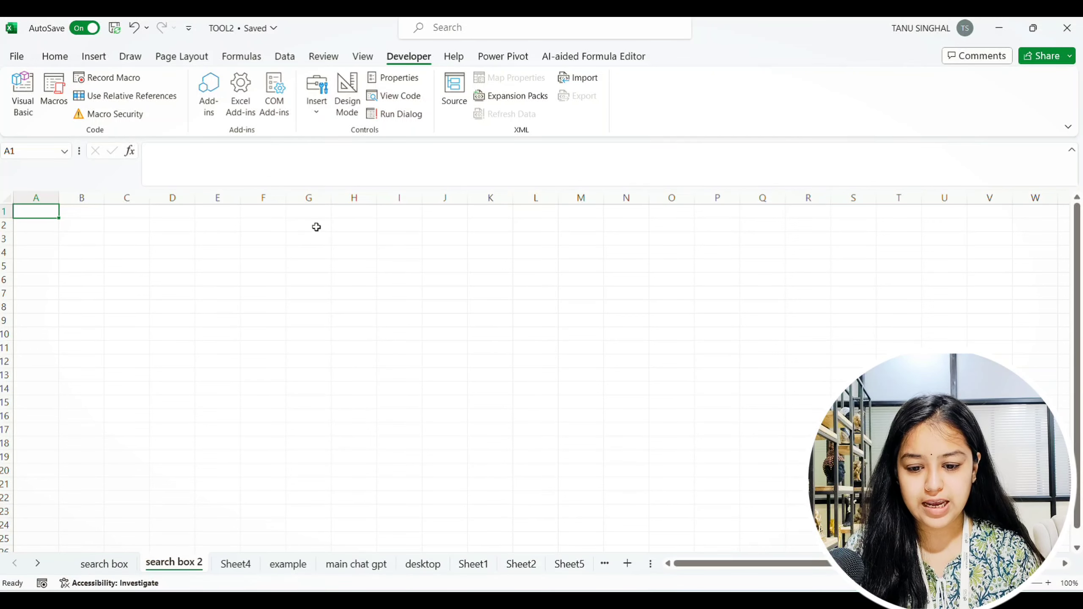
pyautogui.click(314, 224)
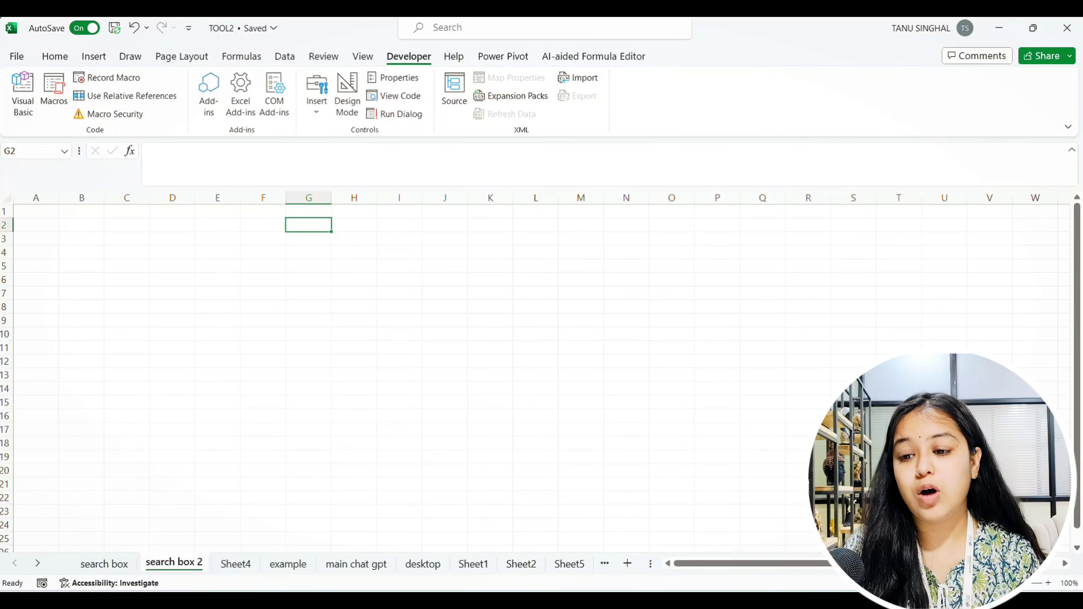
pyautogui.click(16, 57)
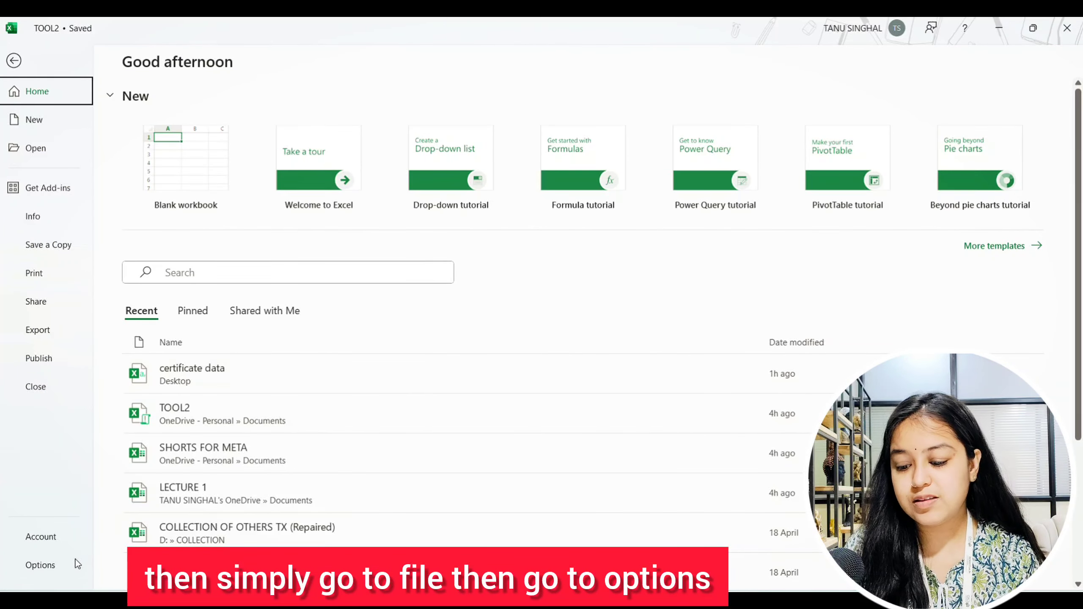
pyautogui.click(52, 570)
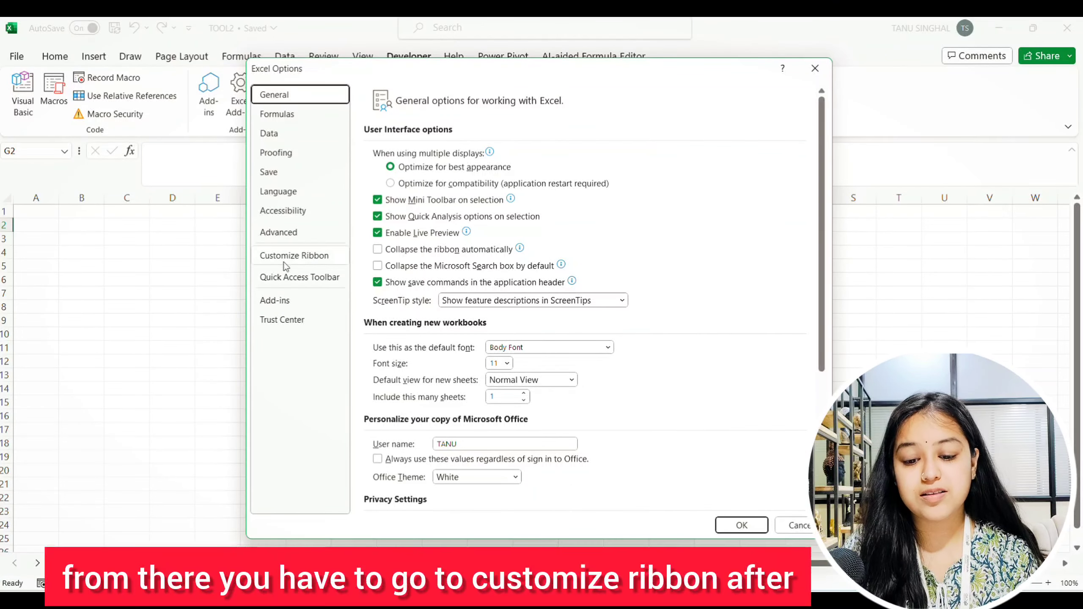
pyautogui.click(286, 258)
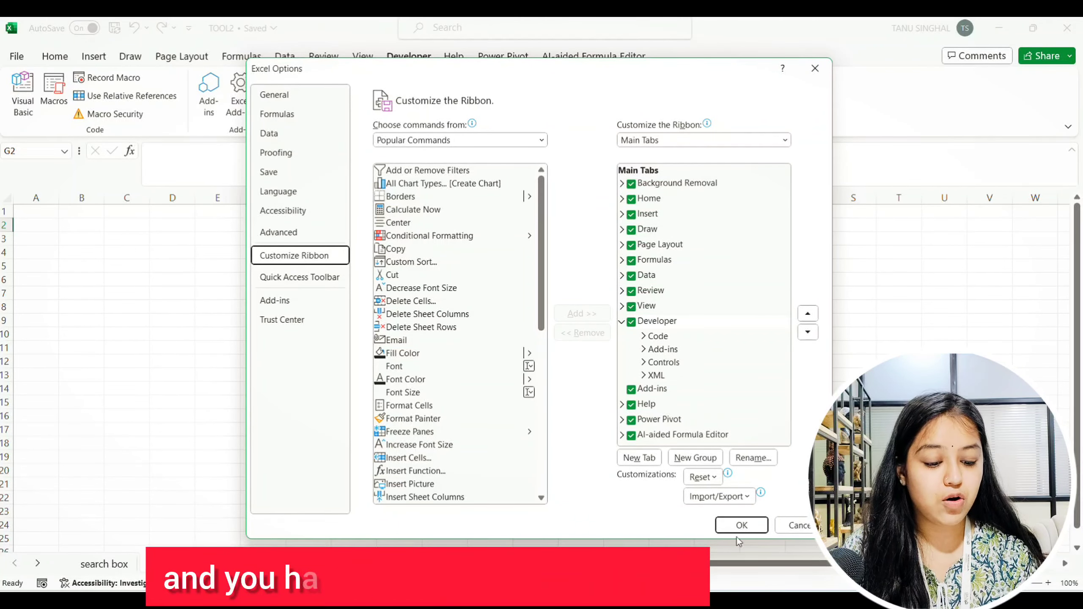
pyautogui.click(742, 525)
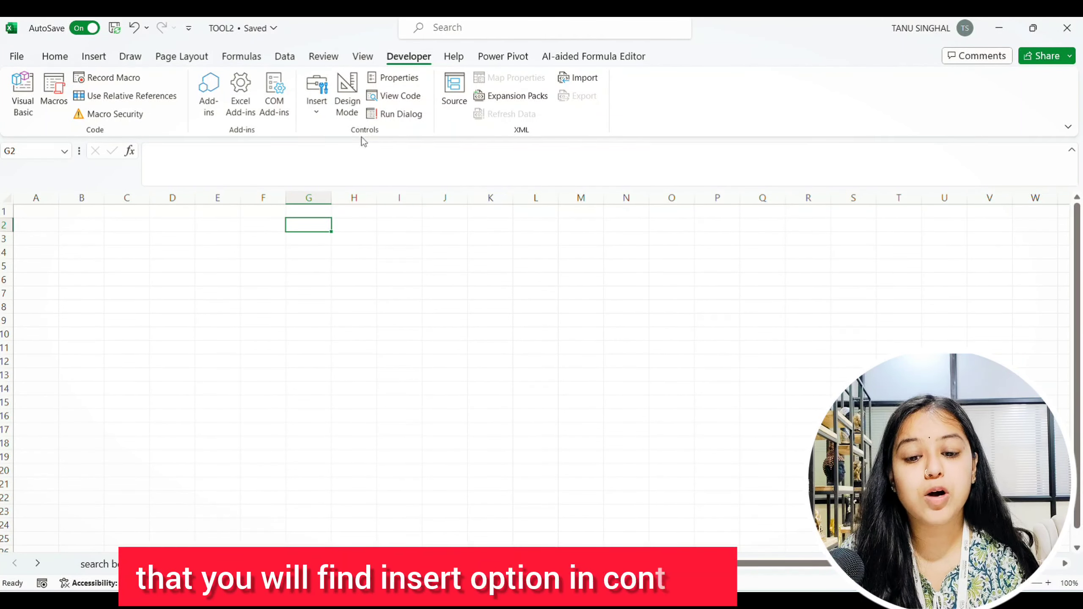
# Insert an ActiveX text box drawn across roughly columns H to N, rows 3 to 8
pyautogui.click(317, 96)
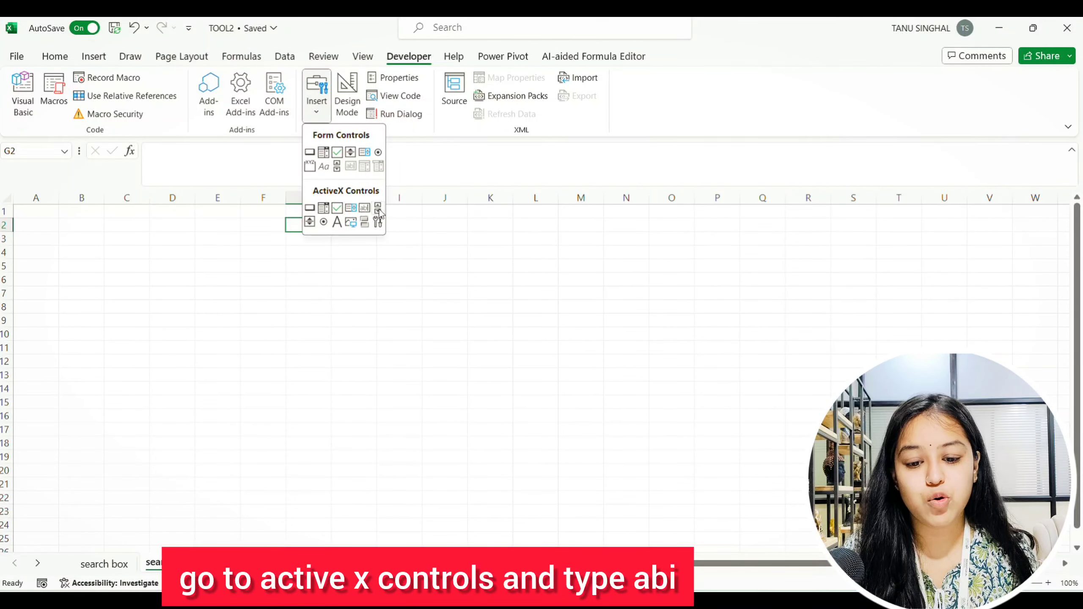
pyautogui.click(365, 208)
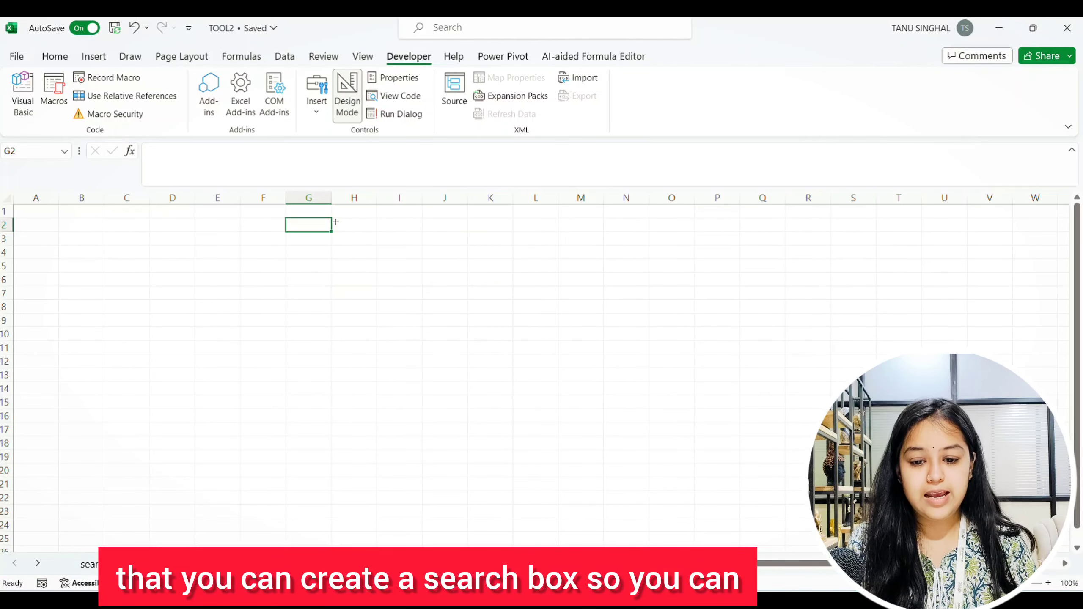
pyautogui.moveTo(335, 221); pyautogui.dragTo(664, 297)
pyautogui.moveTo(567, 252); pyautogui.dragTo(569, 265)
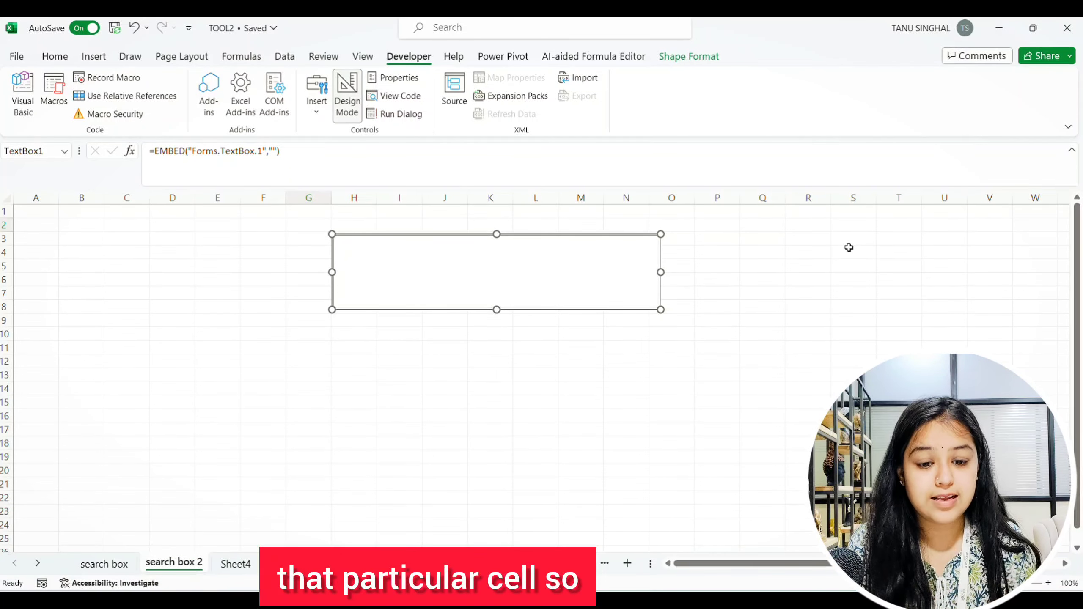
# Set TextBox1's LinkedCell property to K2
pyautogui.rightClick(545, 269)
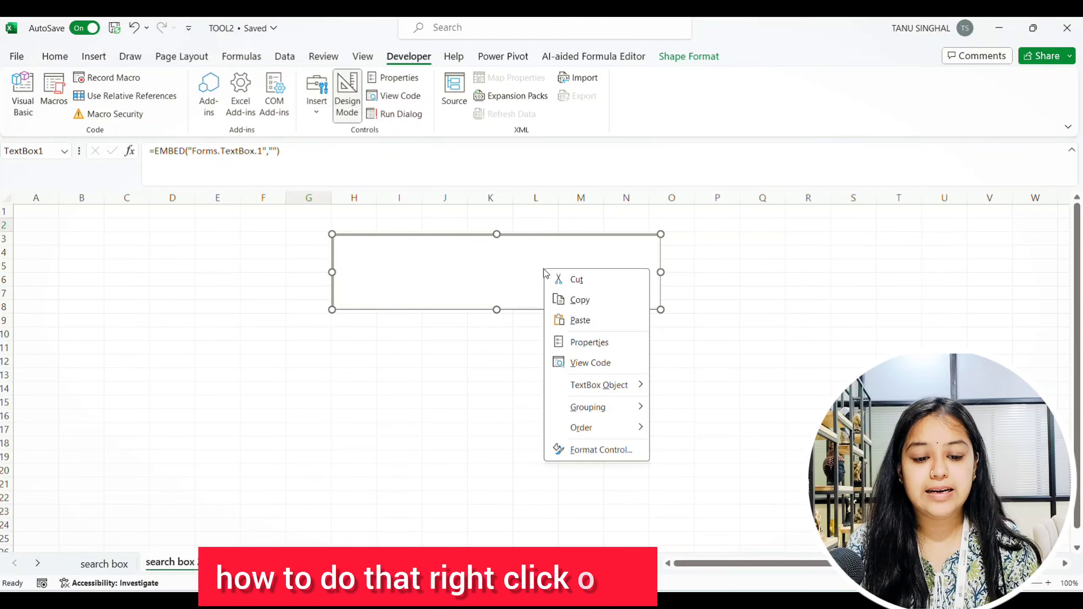
pyautogui.click(589, 342)
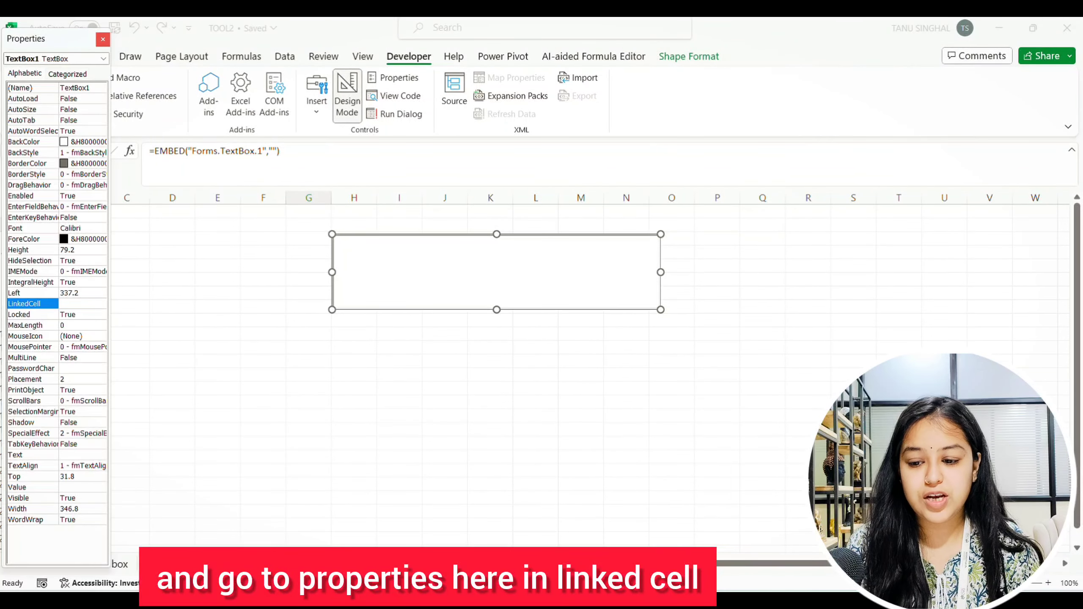
pyautogui.click(76, 304)
pyautogui.write('k2')
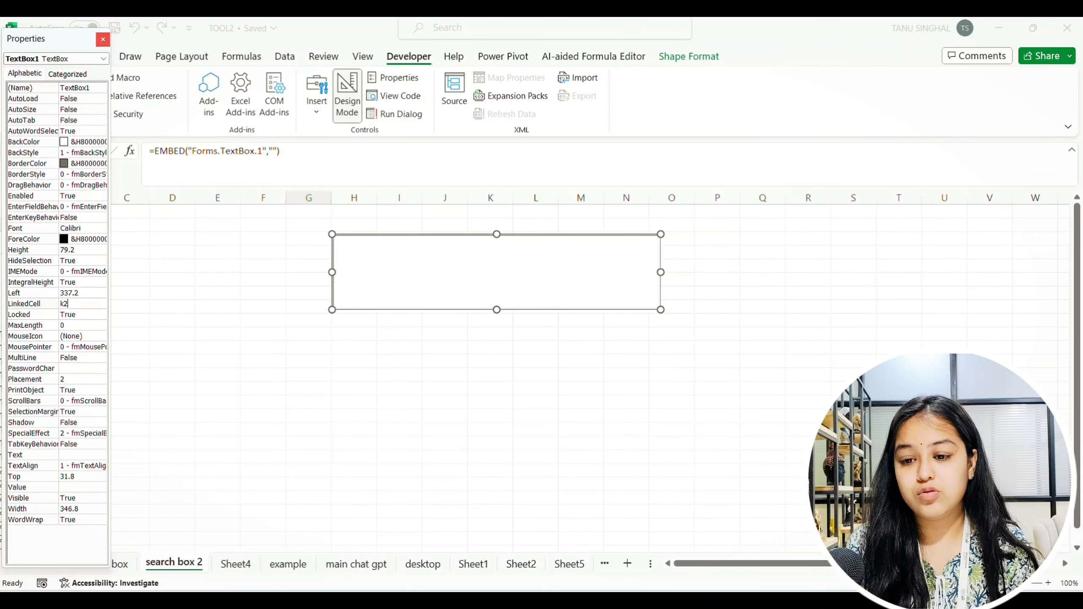
pyautogui.click(103, 40)
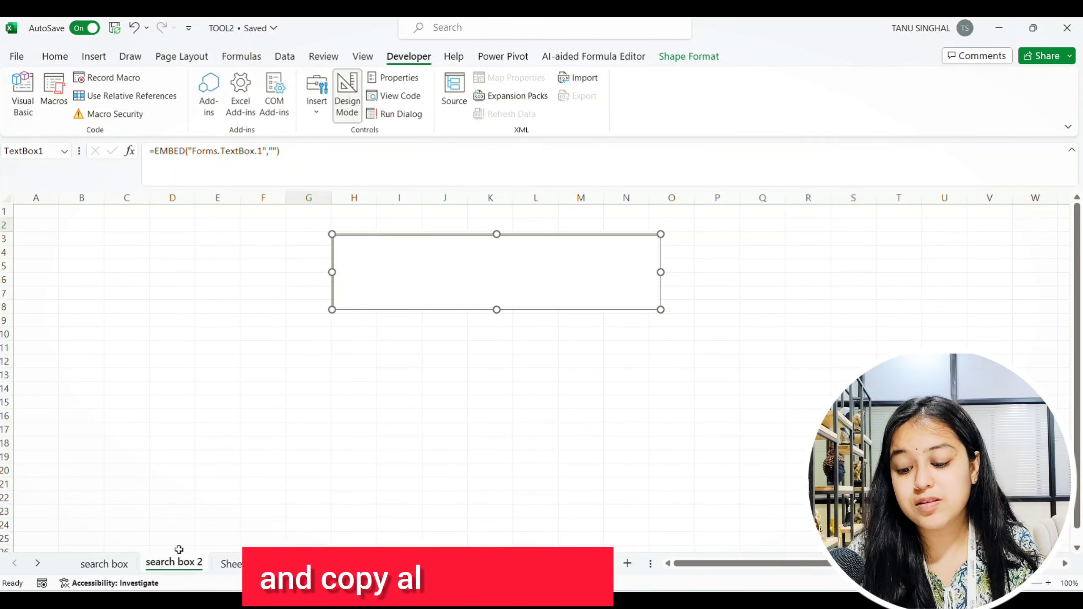
# Copy header row B1:H1 from 'search box' and paste it into G10 on 'search box 2'
pyautogui.click(114, 570)
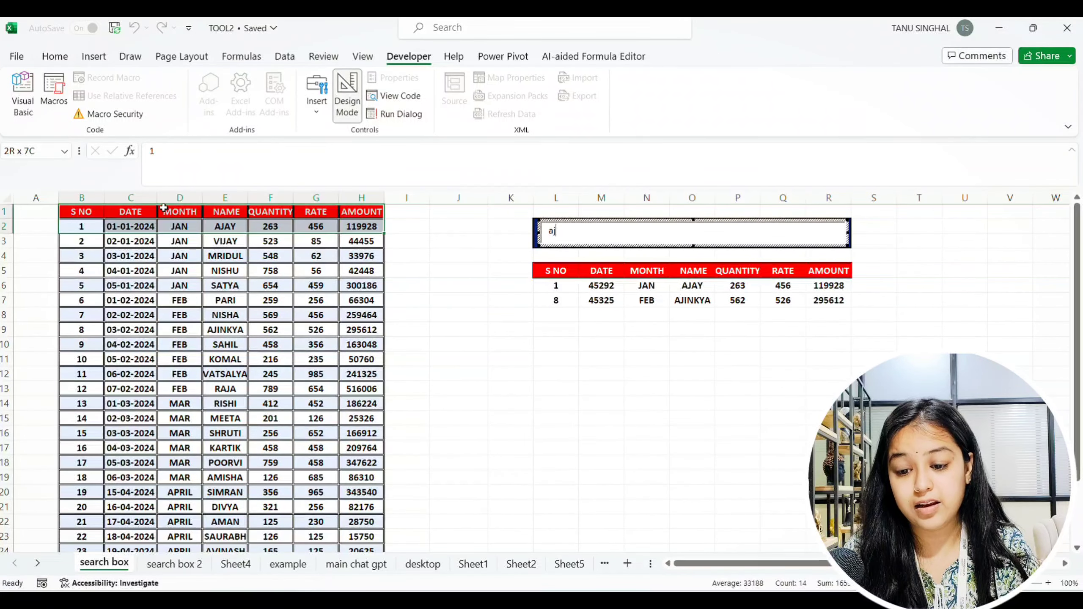
pyautogui.click(480, 270)
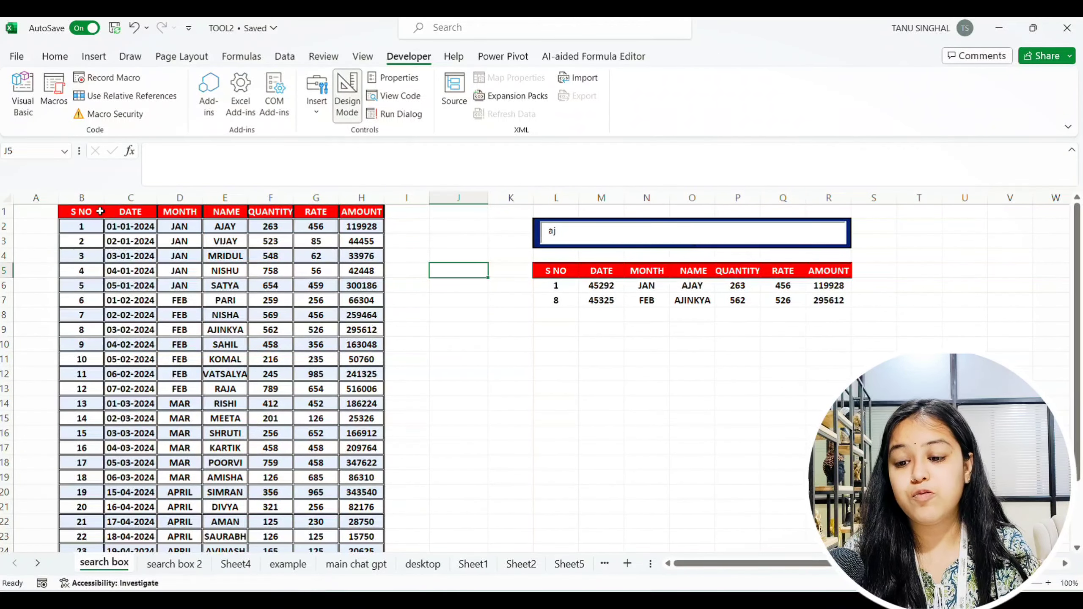
pyautogui.moveTo(100, 211); pyautogui.dragTo(363, 202)
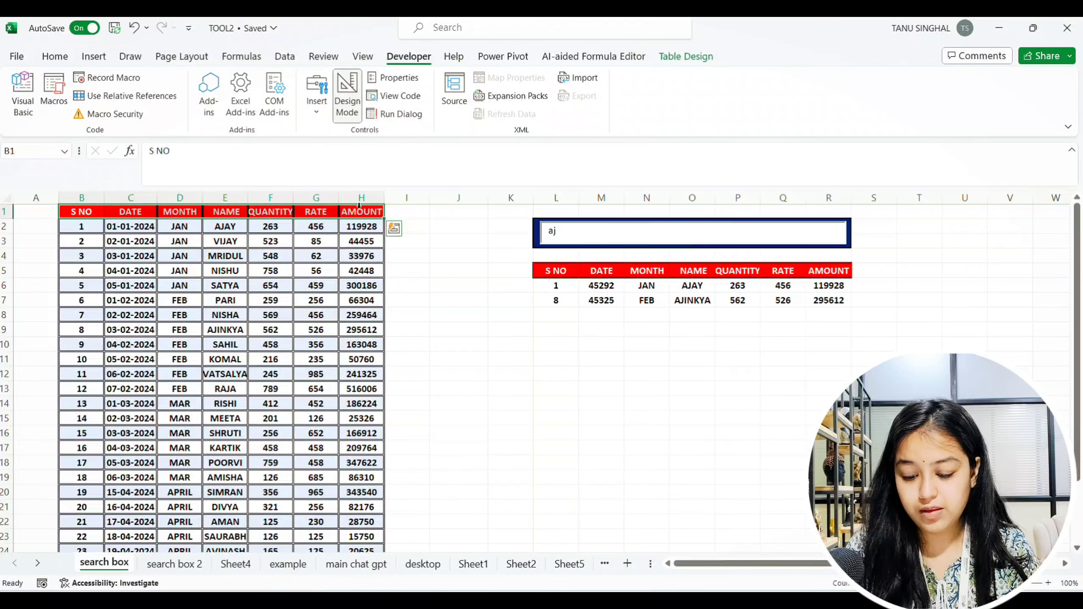
pyautogui.hotkey('ctrl', 'c')
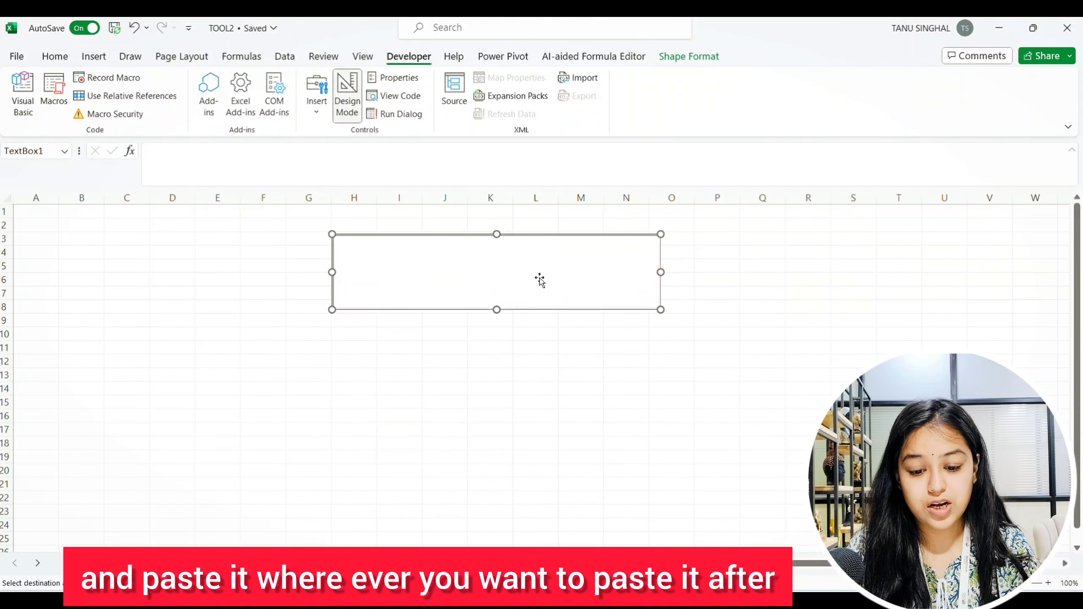
pyautogui.click(330, 348)
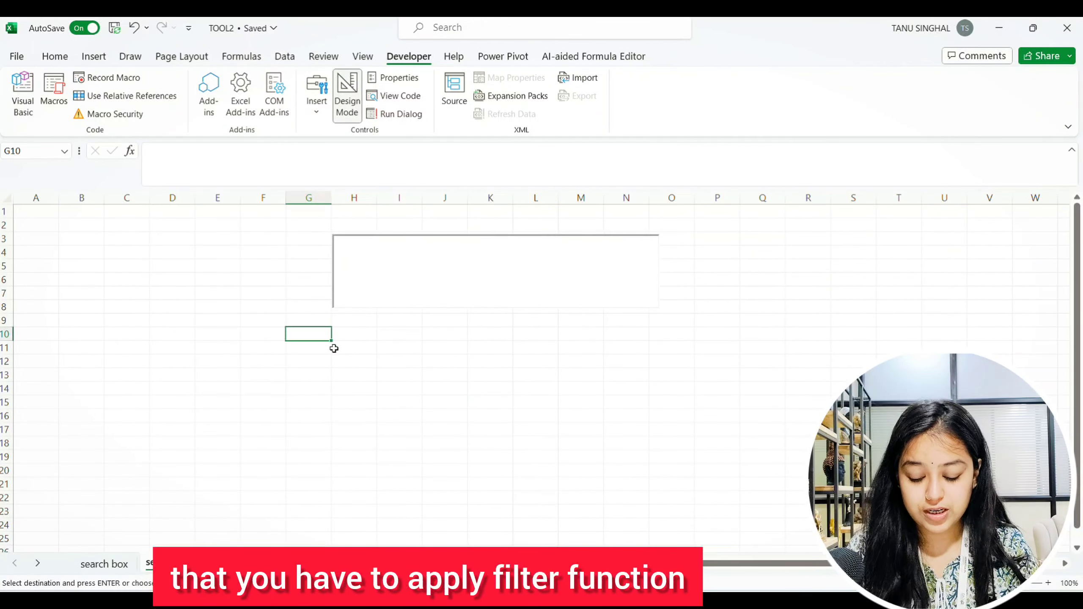
pyautogui.hotkey('ctrl', 'v')
pyautogui.click(397, 391)
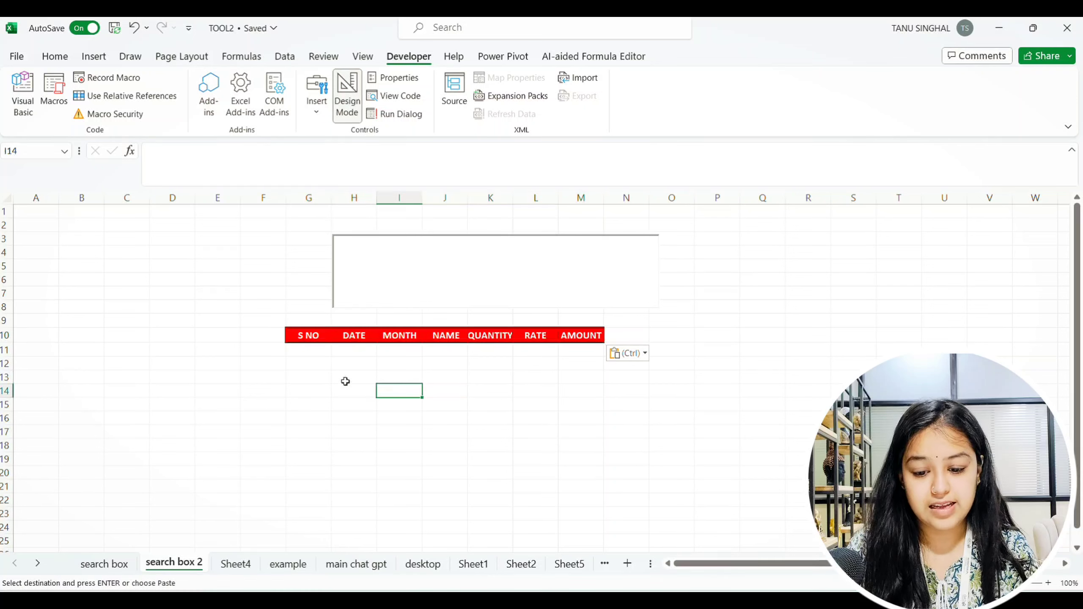
pyautogui.click(311, 355)
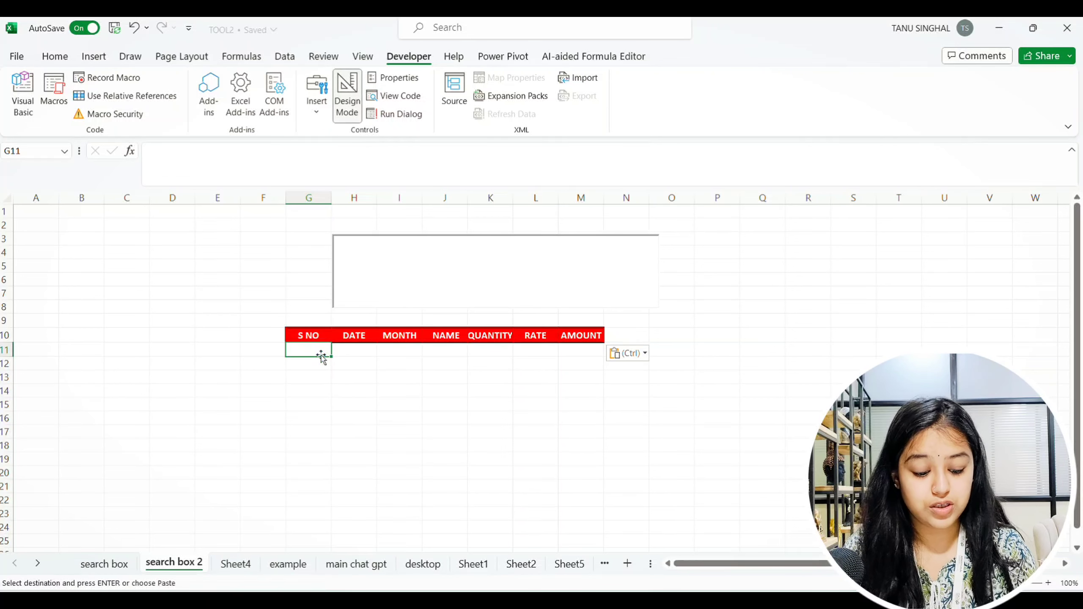
# Start a FILTER formula in G11 using 'search box'!B2:H24 as the data range
pyautogui.write('=filter')
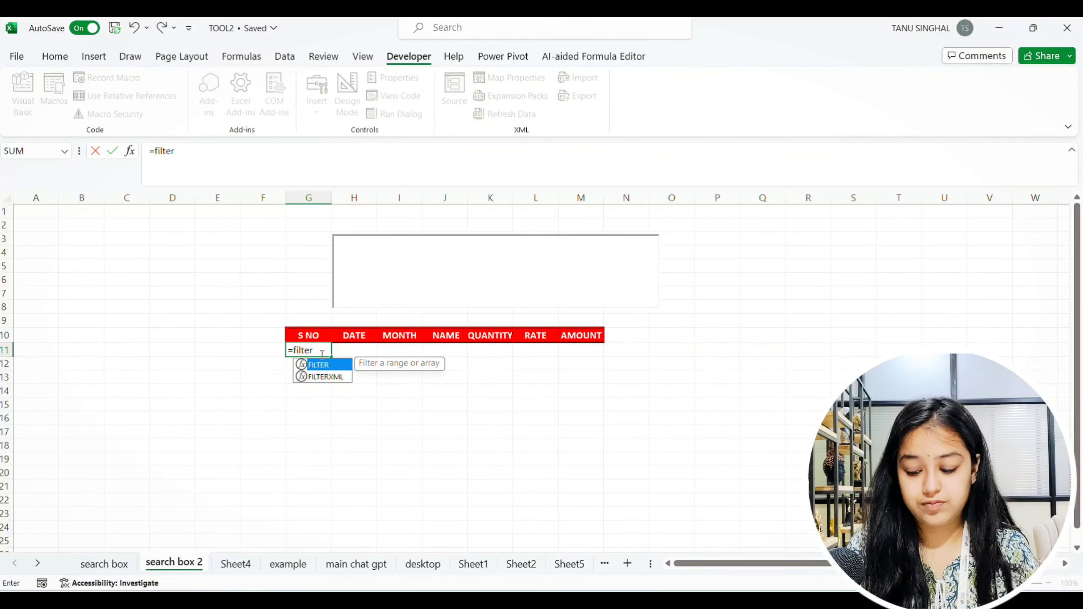
pyautogui.press('Tab')
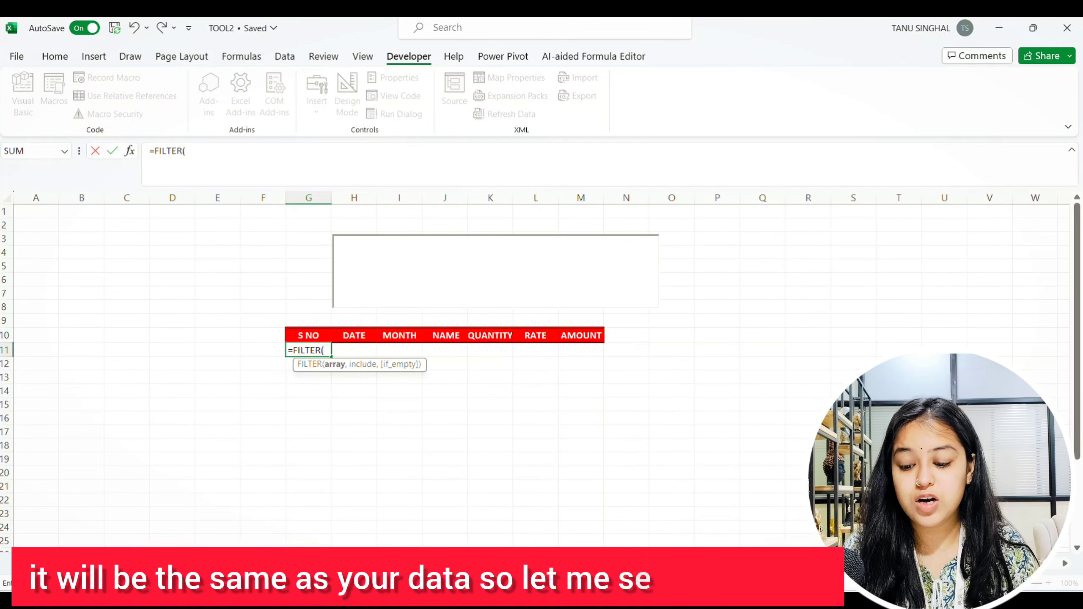
pyautogui.click(104, 564)
pyautogui.scroll(2, 171, 394)
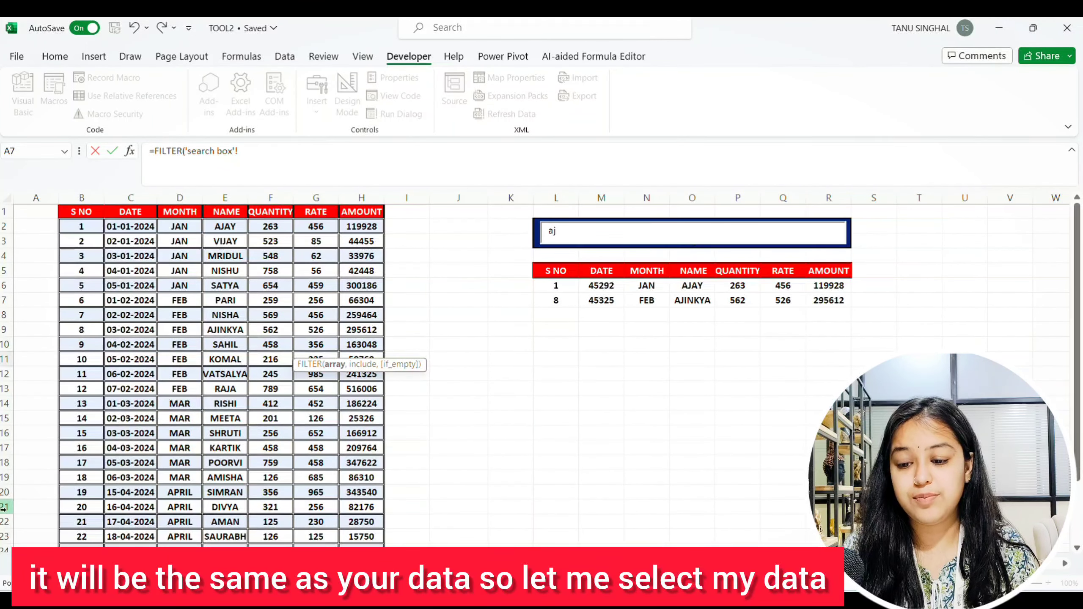
pyautogui.moveTo(81, 226)
pyautogui.mouseDown()
pyautogui.moveTo(324, 378)
pyautogui.moveTo(338, 355)
pyautogui.moveTo(371, 511)
pyautogui.moveTo(360, 509)
pyautogui.mouseUp()
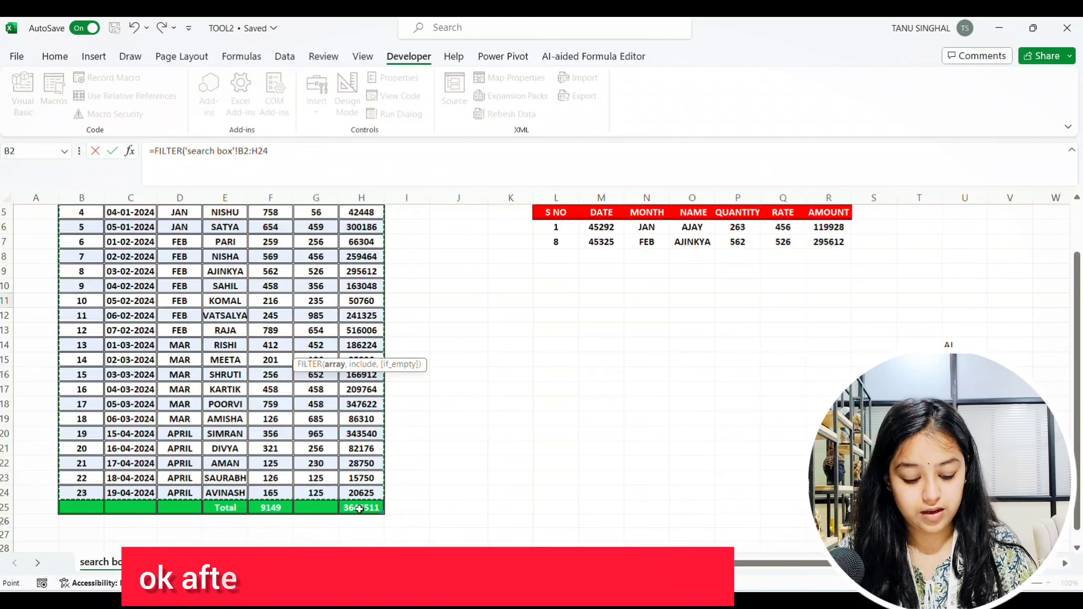
pyautogui.write(',')
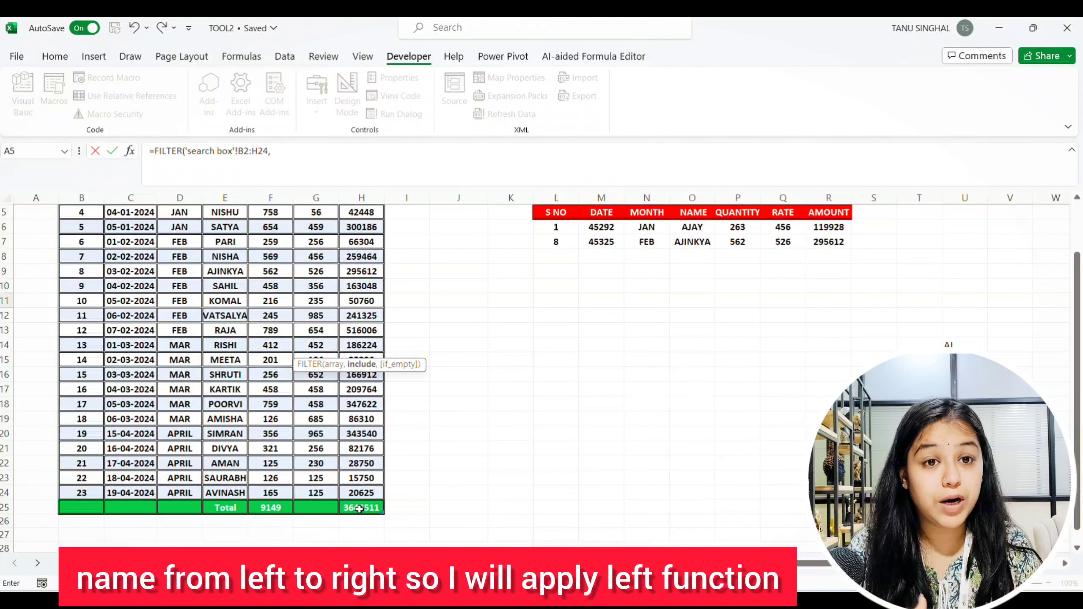
# Add the condition LEFT('search box'!E2:E24,LEN('search box 2'!K2))='search box 2'!K2
pyautogui.write('LEFT')
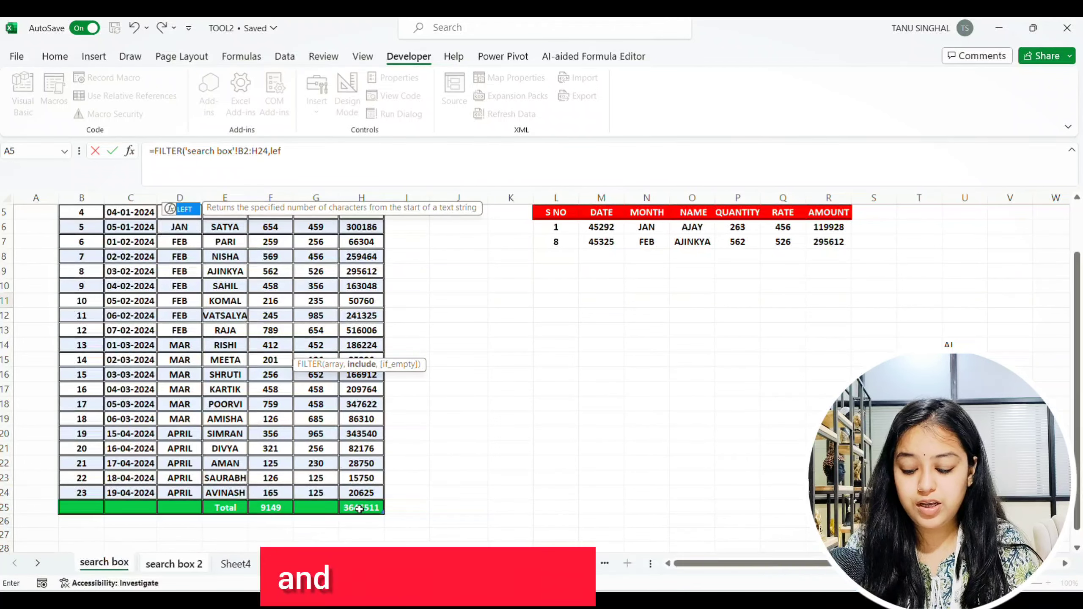
pyautogui.write('(')
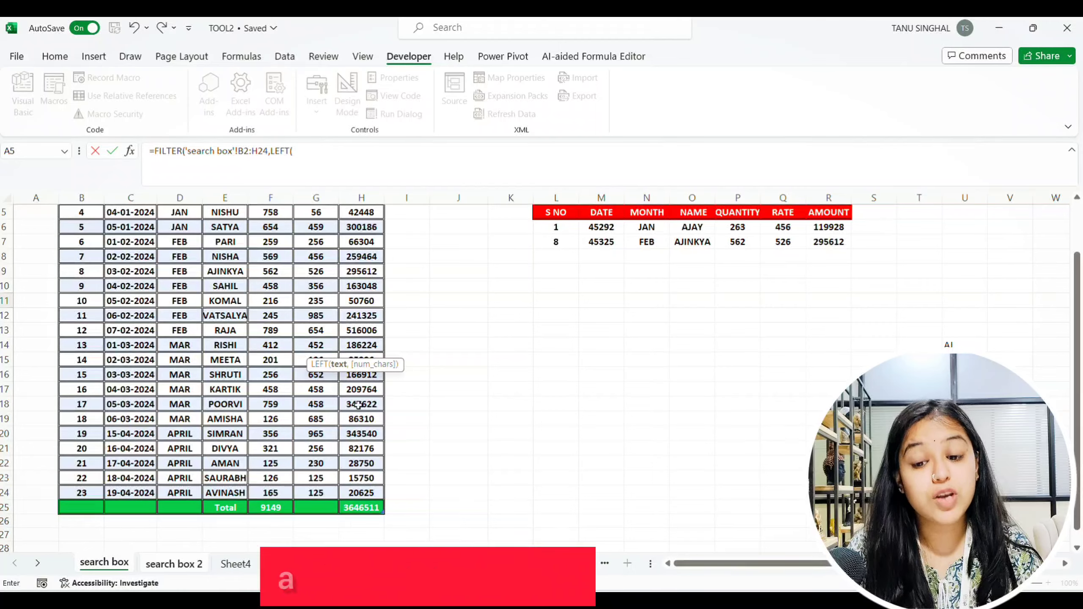
pyautogui.scroll(2, 230, 226)
pyautogui.moveTo(229, 225)
pyautogui.mouseDown()
pyautogui.moveTo(223, 469)
pyautogui.moveTo(239, 479)
pyautogui.mouseUp()
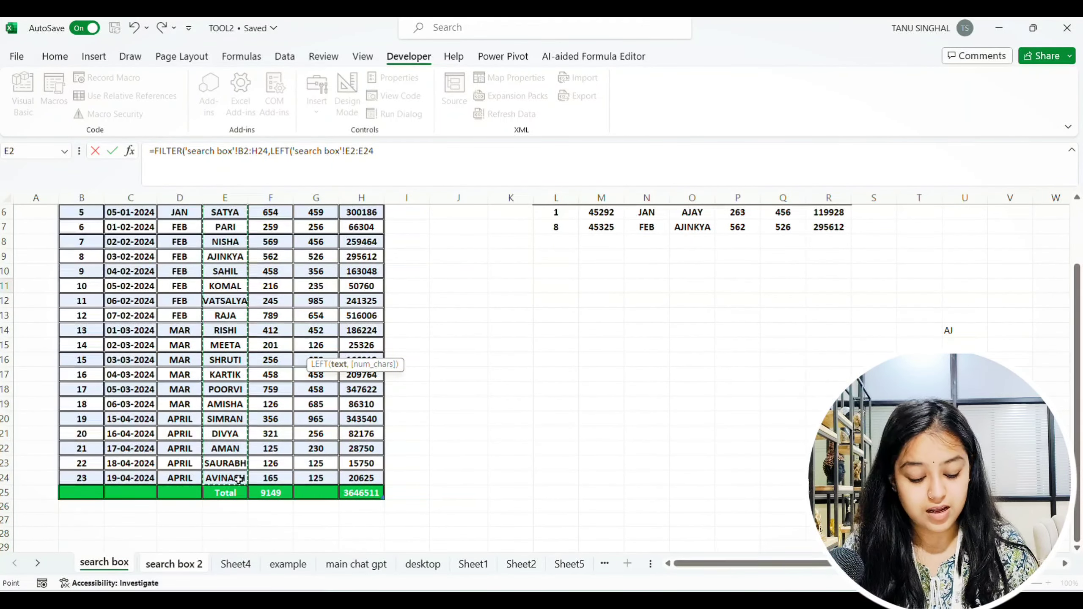
pyautogui.write(',')
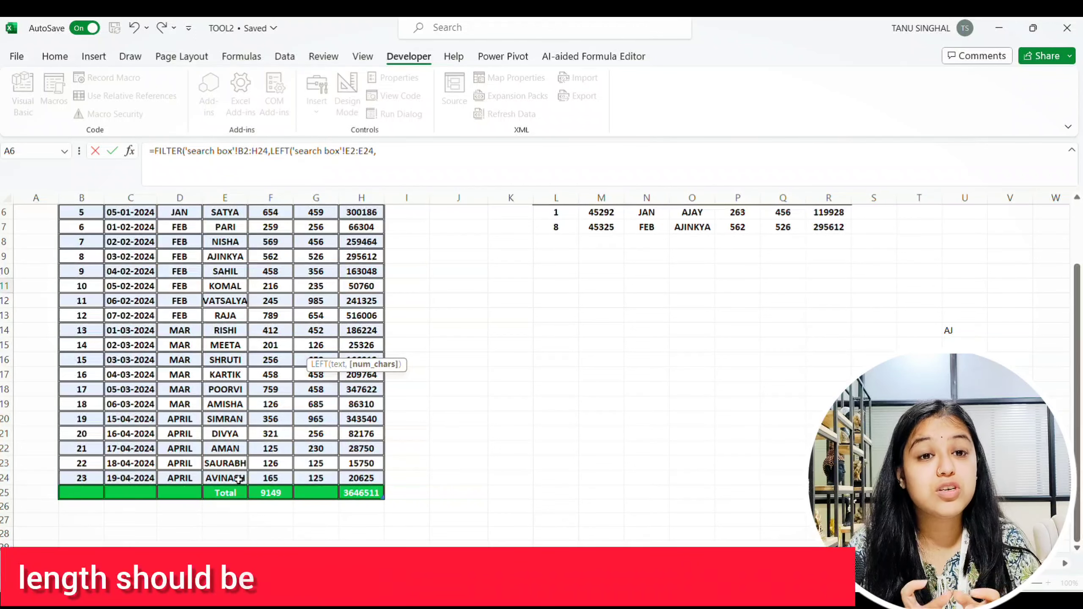
pyautogui.write('le')
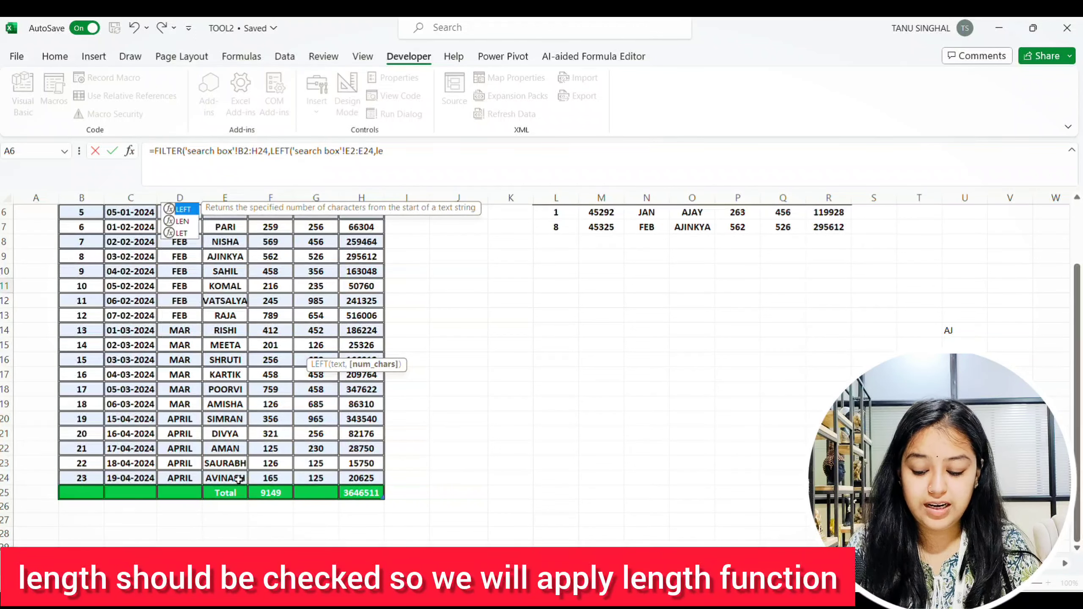
pyautogui.write('n')
pyautogui.press('Tab')
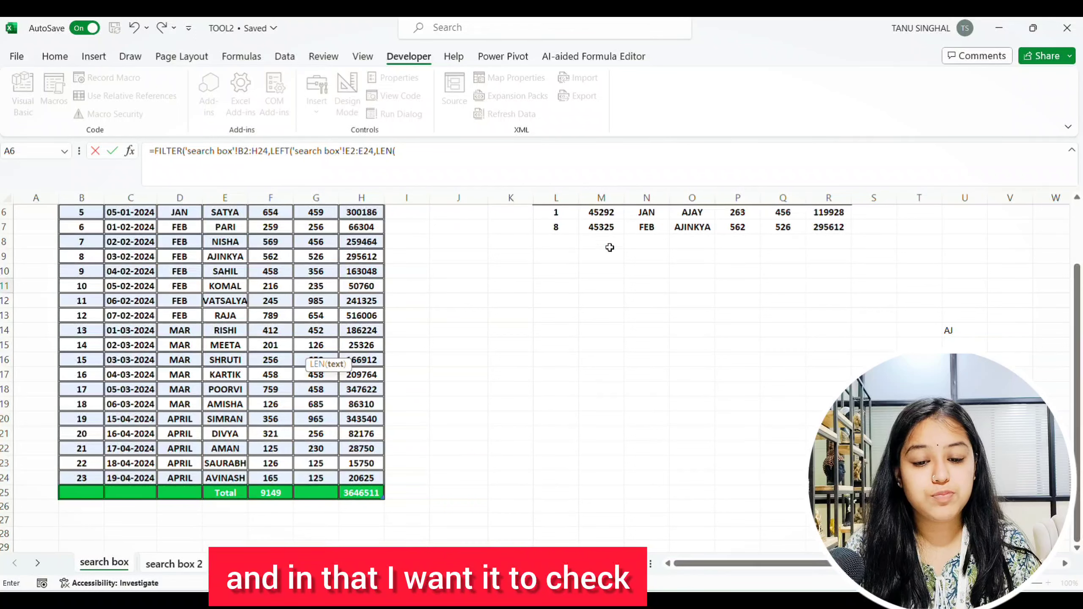
pyautogui.hotkey('ctrl', 'pagedown')
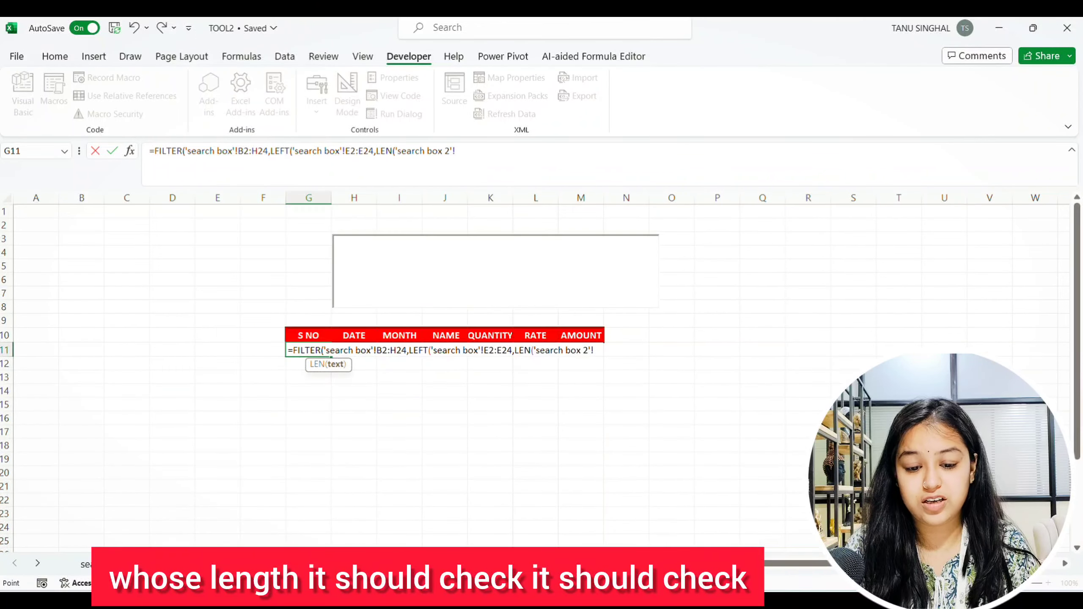
pyautogui.click(499, 226)
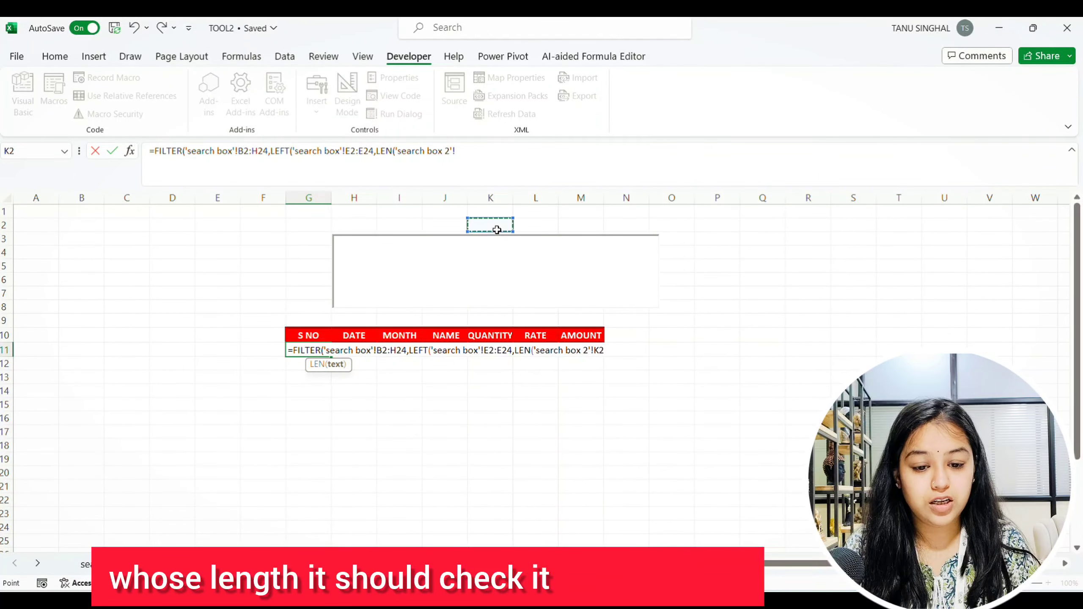
pyautogui.write(')')
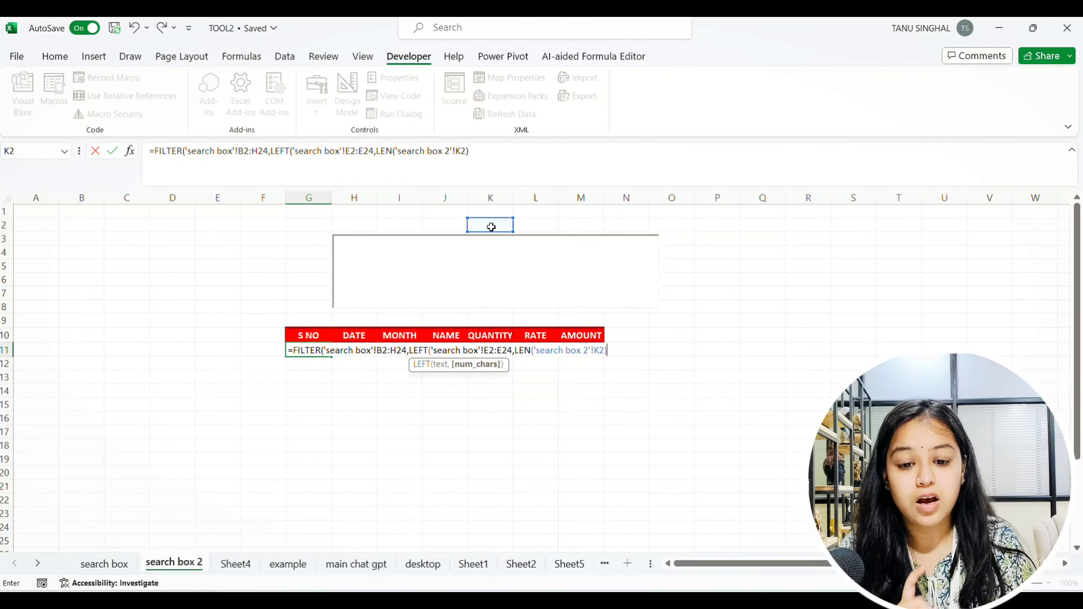
pyautogui.write(')')
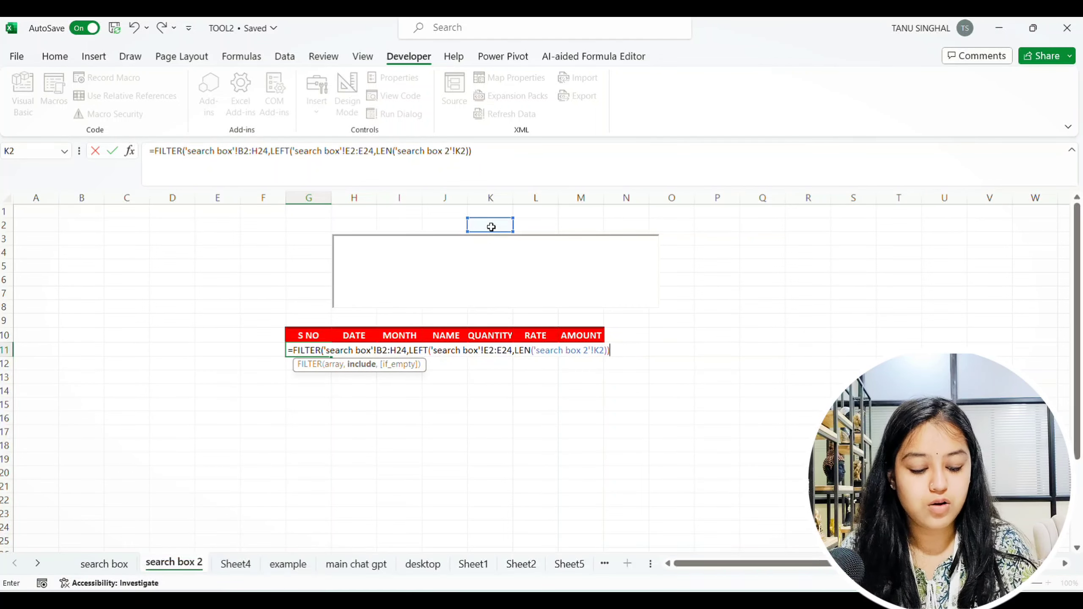
pyautogui.write('=')
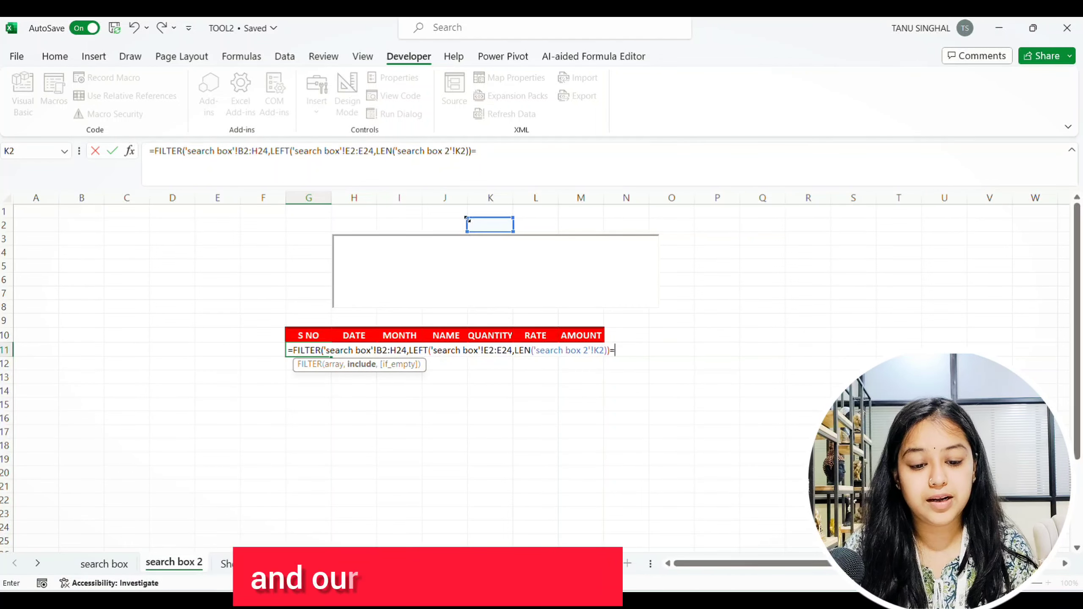
pyautogui.click(506, 225)
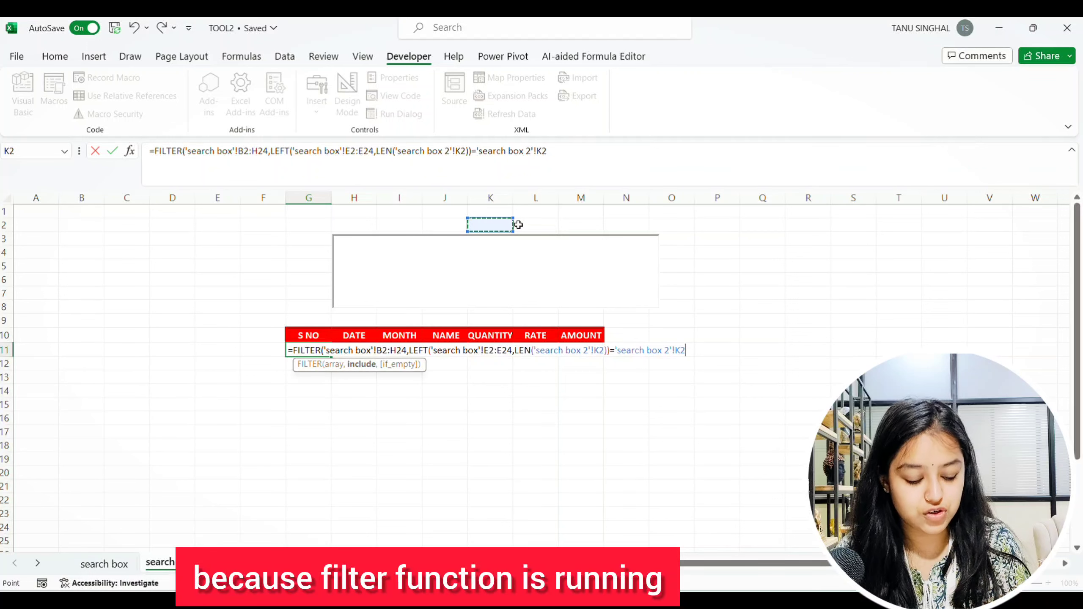
# Enter the FILTER formula so the full table spills, dismissing the invalid-reference error from a test entry
pyautogui.write(')')
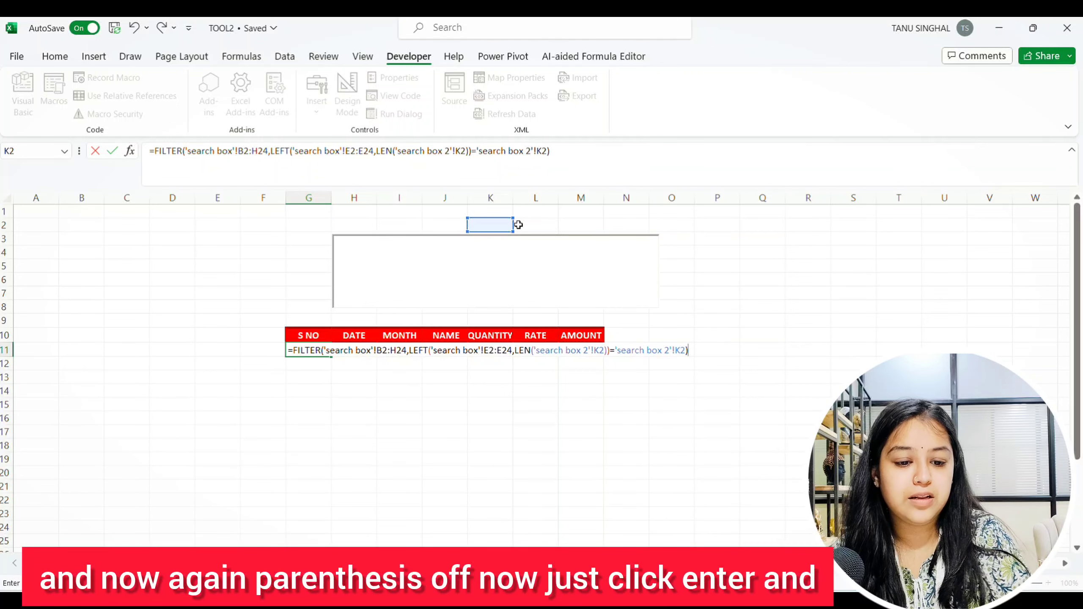
pyautogui.press('Return')
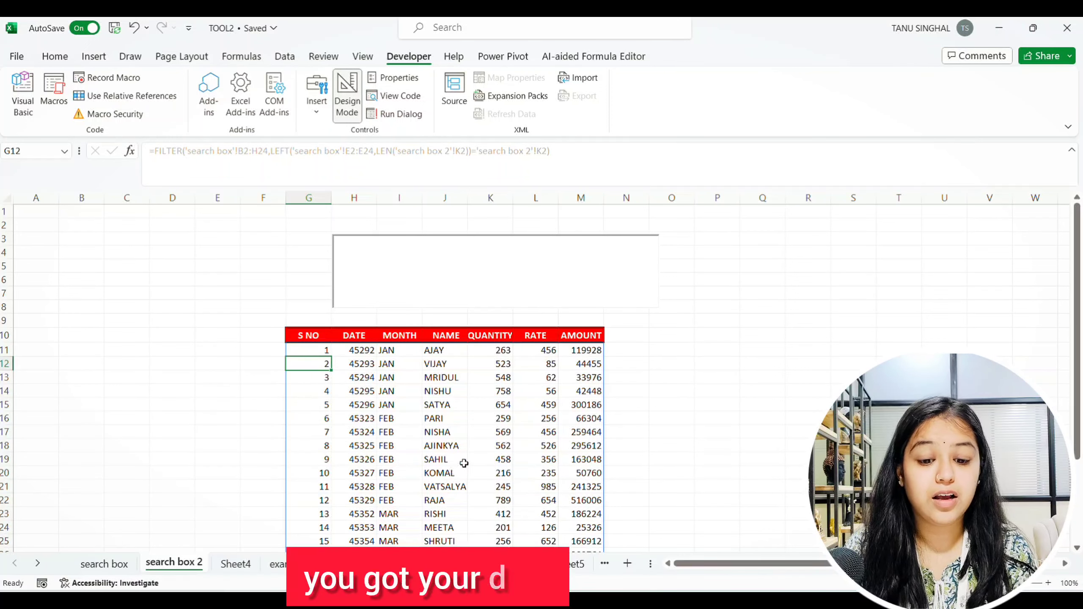
pyautogui.click(511, 256)
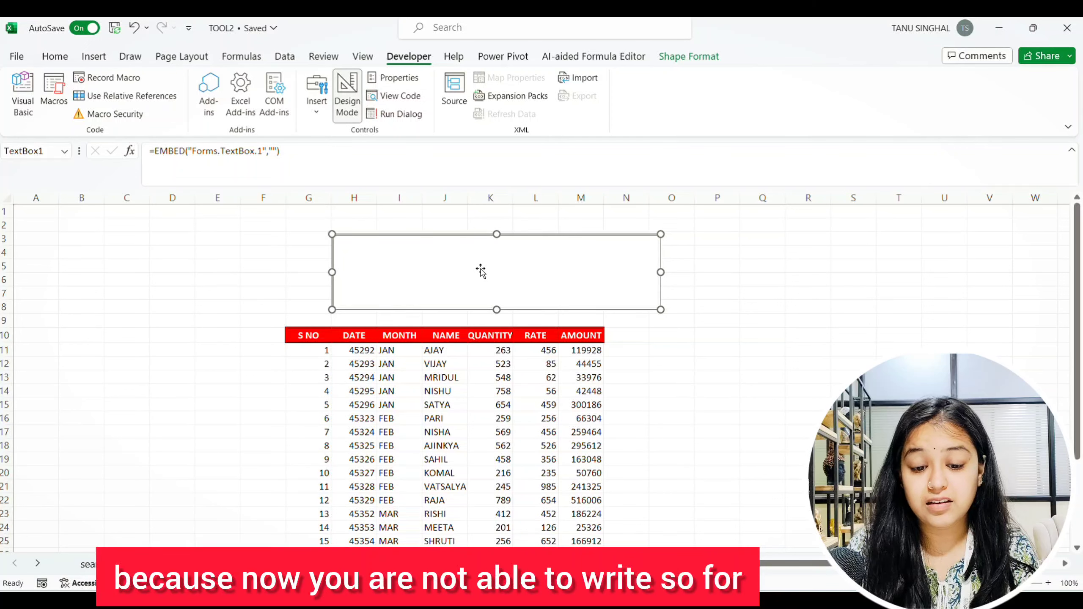
pyautogui.write('njjn')
pyautogui.press('Return')
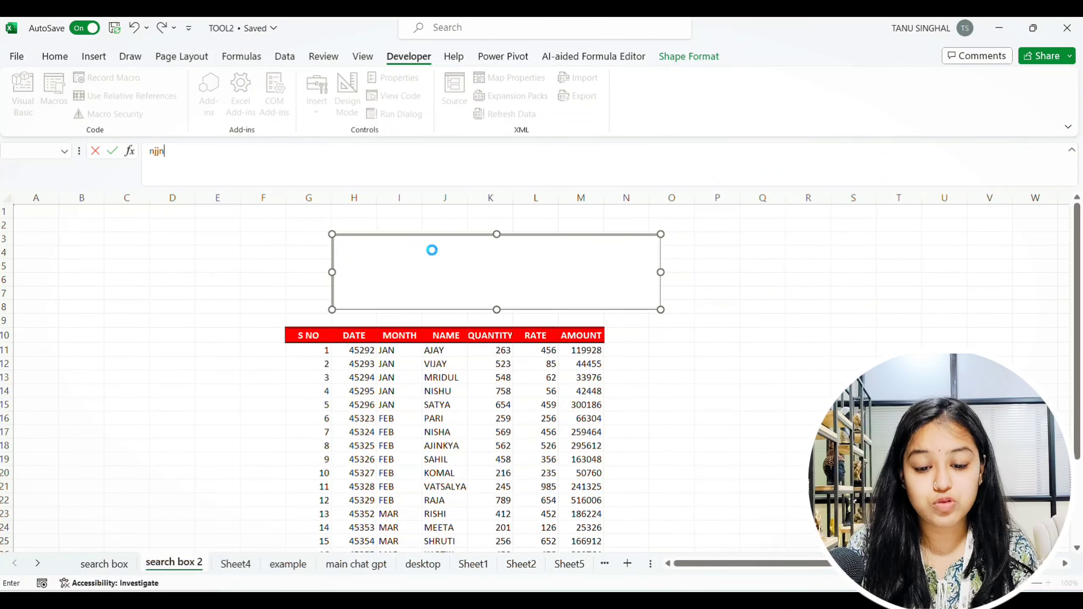
pyautogui.click(544, 346)
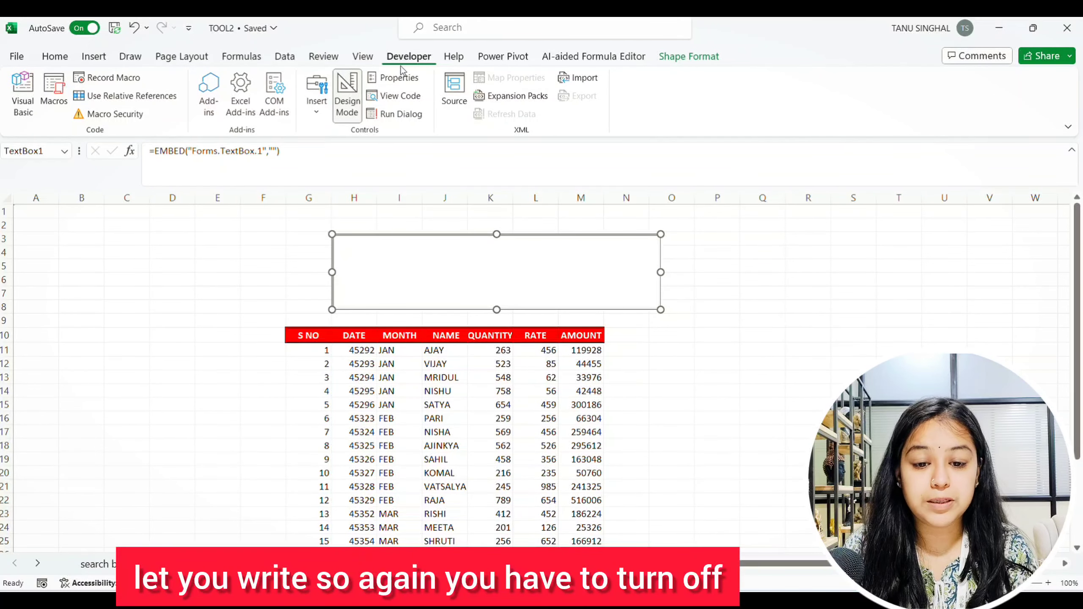
# Turn off Design Mode, test the search box with 'aj' and 'mri', then clear it
pyautogui.click(346, 96)
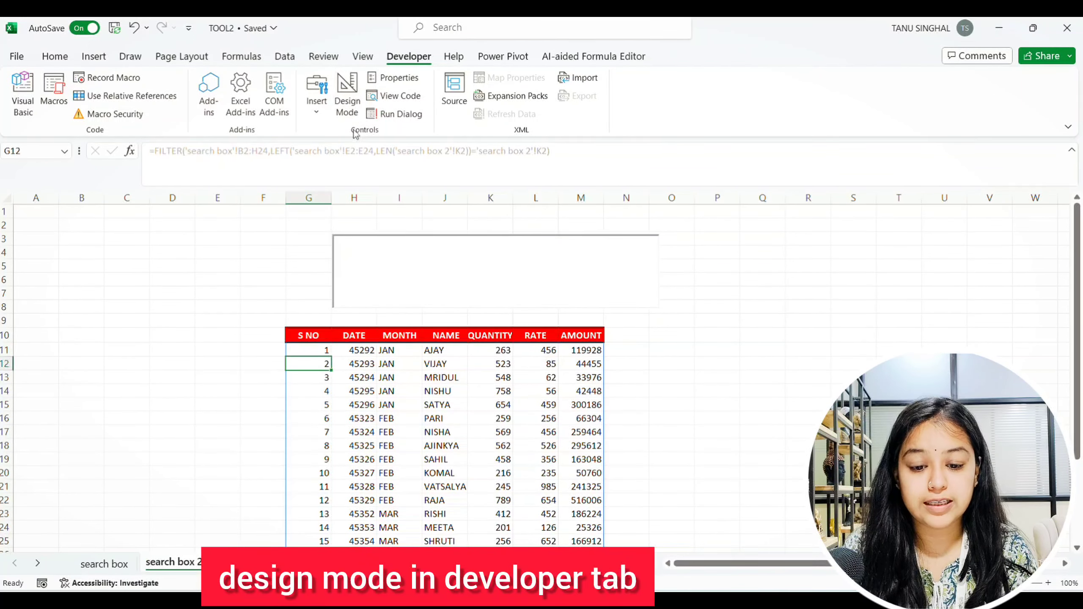
pyautogui.click(448, 278)
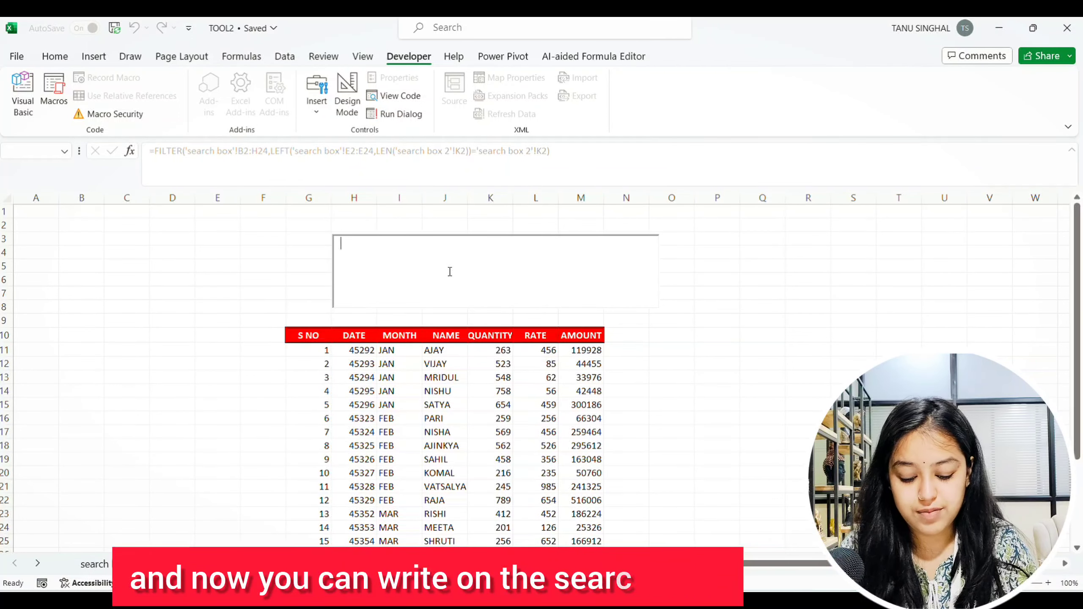
pyautogui.write('aj')
pyautogui.press('BackSpace')
pyautogui.press('BackSpace')
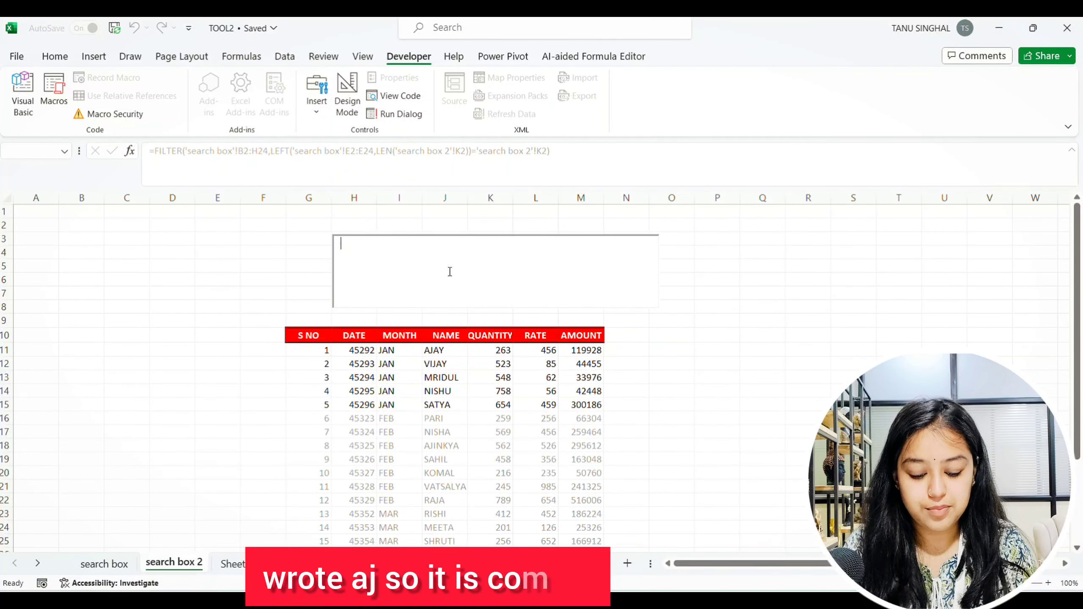
pyautogui.write('mri')
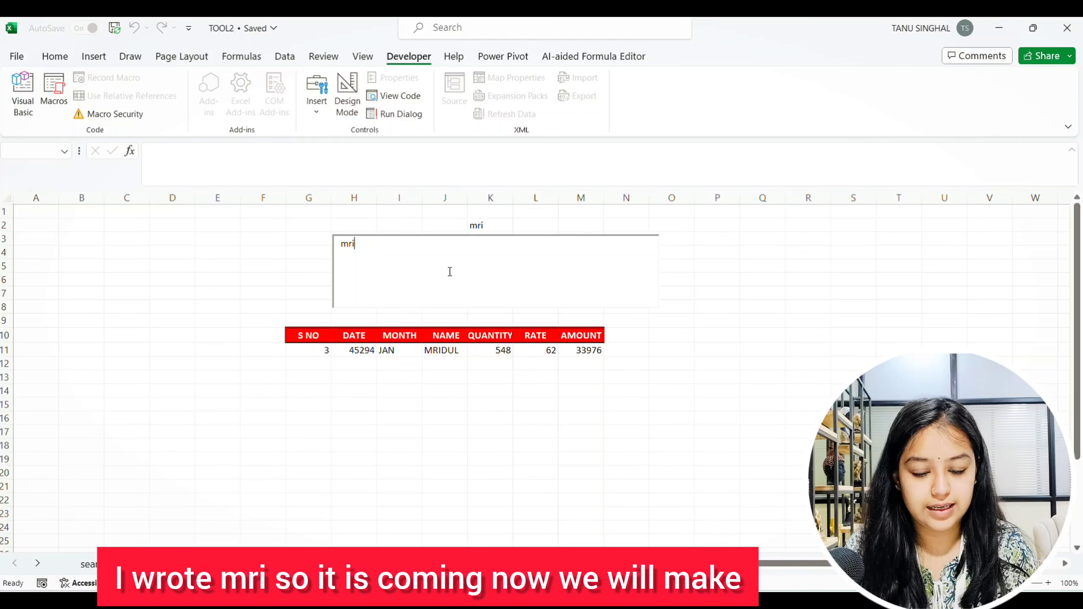
pyautogui.press('BackSpace')
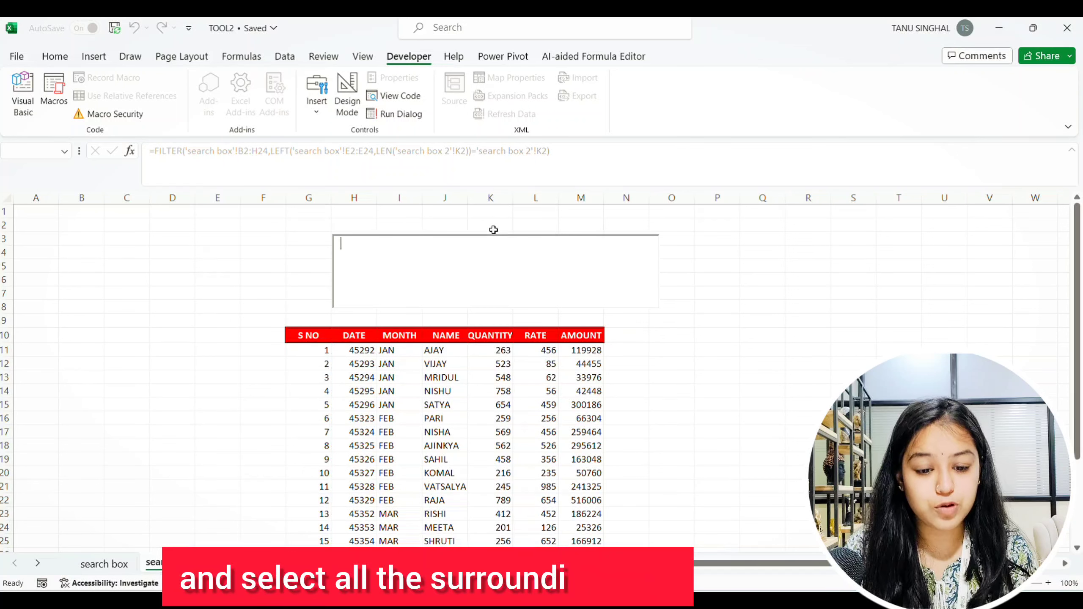
# Merge and centre the block of cells around the search box (H2:K5)
pyautogui.click(488, 221)
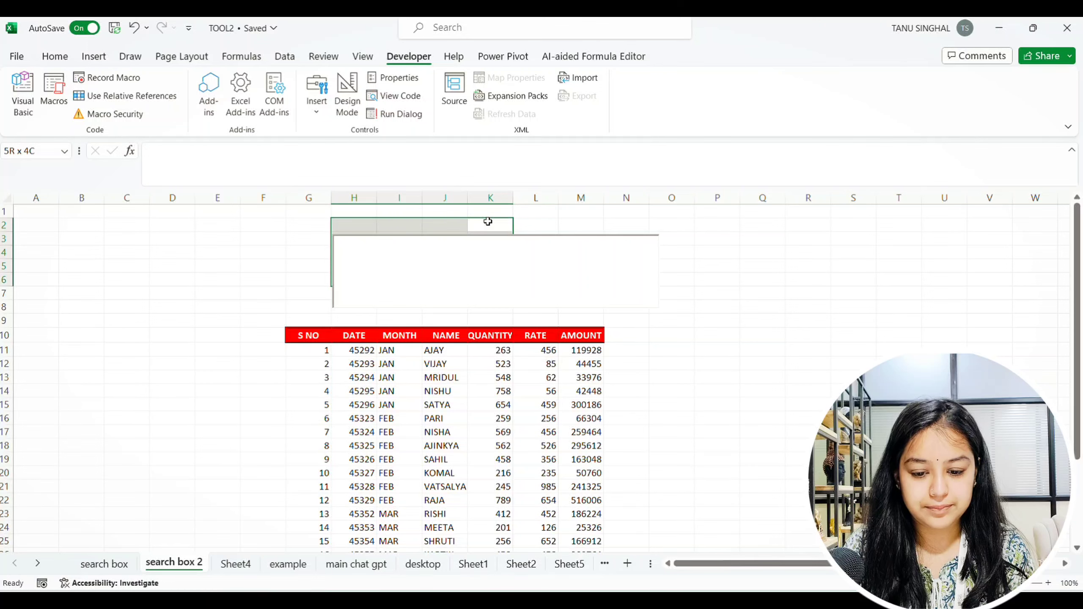
pyautogui.hotkey('shift', 'Up')
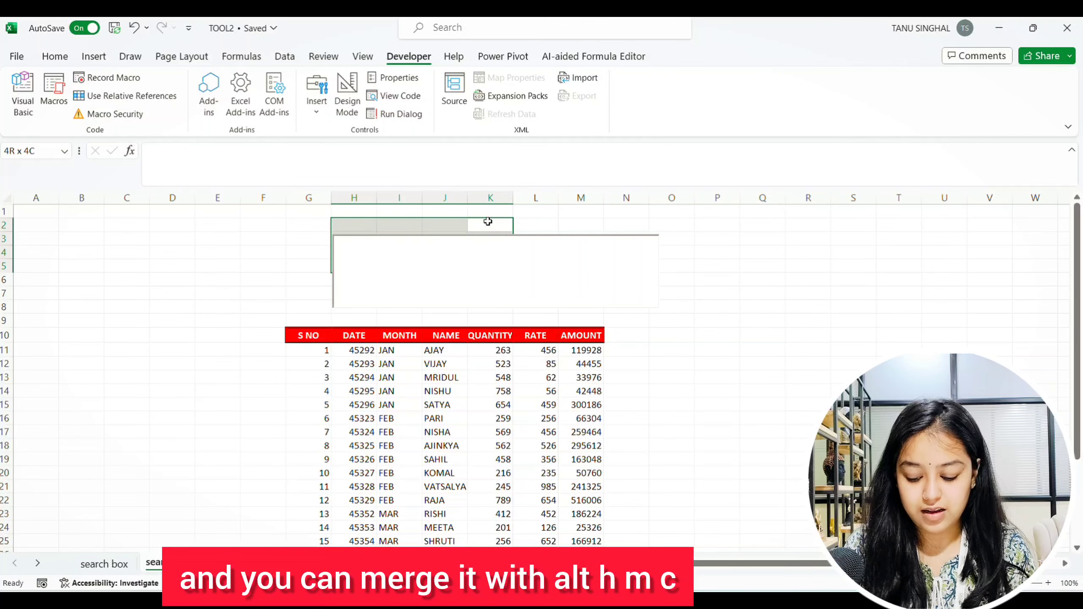
pyautogui.press('alt')
pyautogui.press('h')
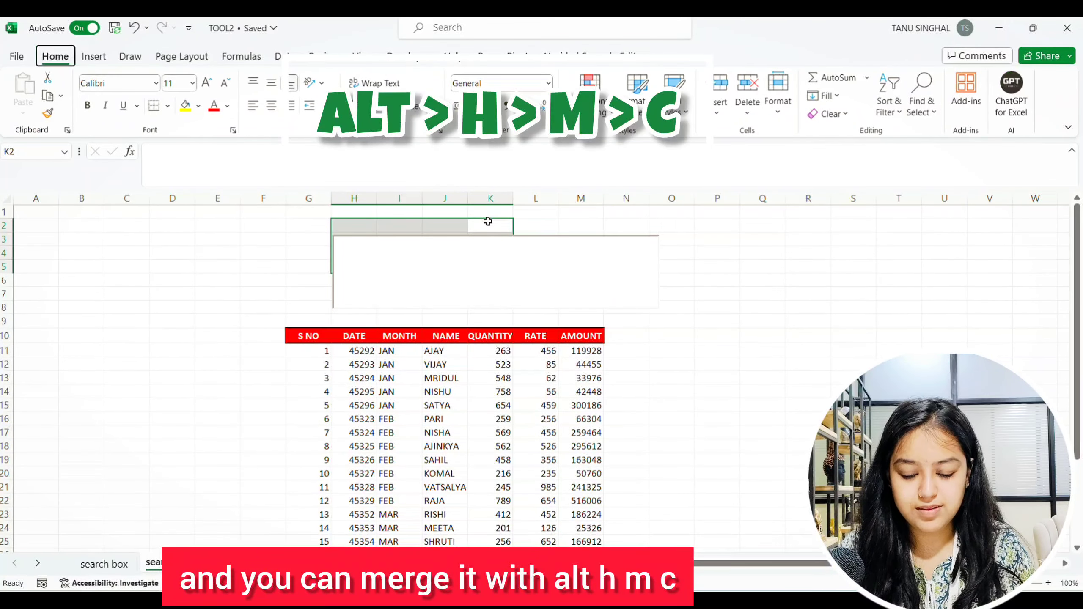
pyautogui.press('m')
pyautogui.press('c')
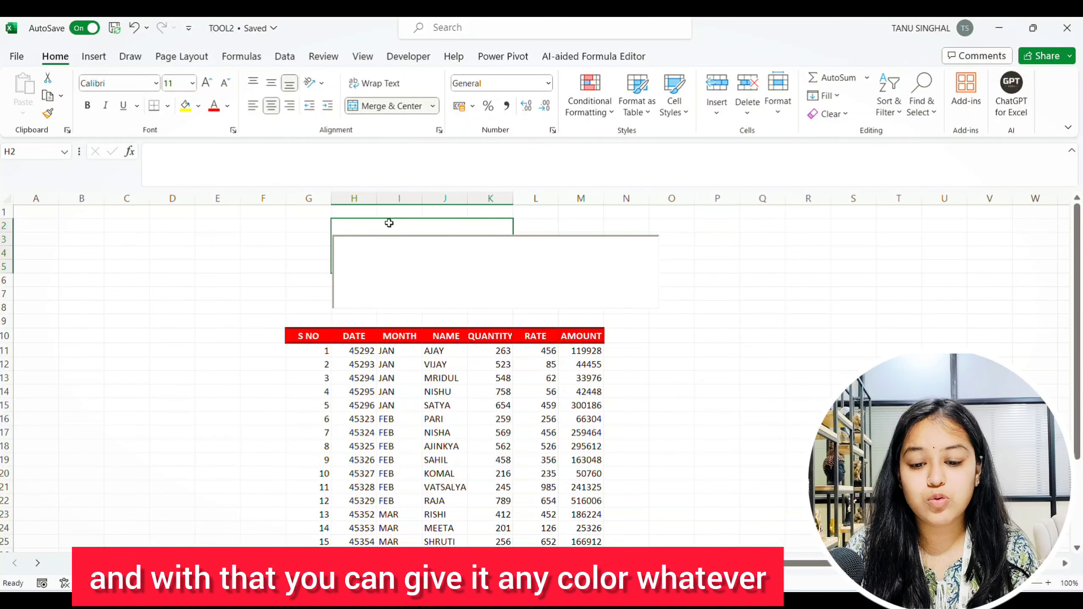
# Fill the merged block dark blue and give it a thick box border
pyautogui.click(198, 105)
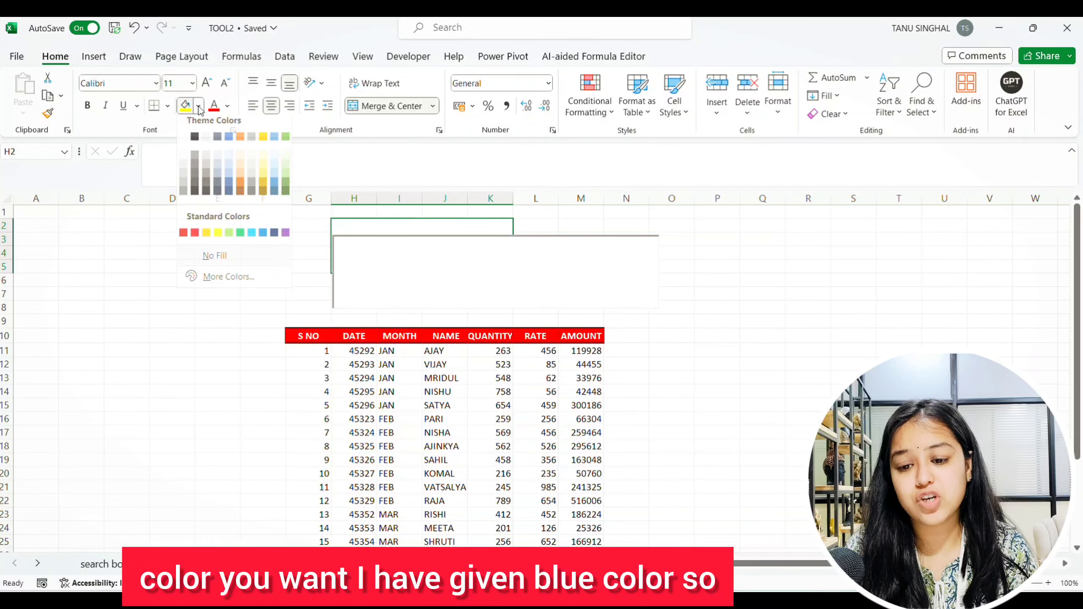
pyautogui.click(274, 239)
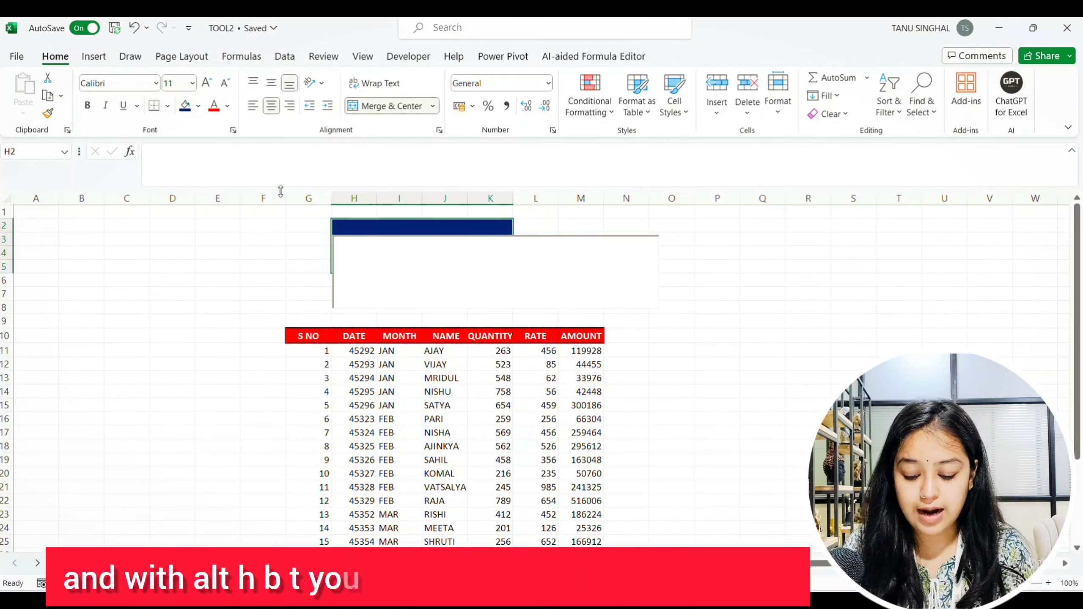
pyautogui.hotkey('alt', 'h')
pyautogui.press('b')
pyautogui.press('t')
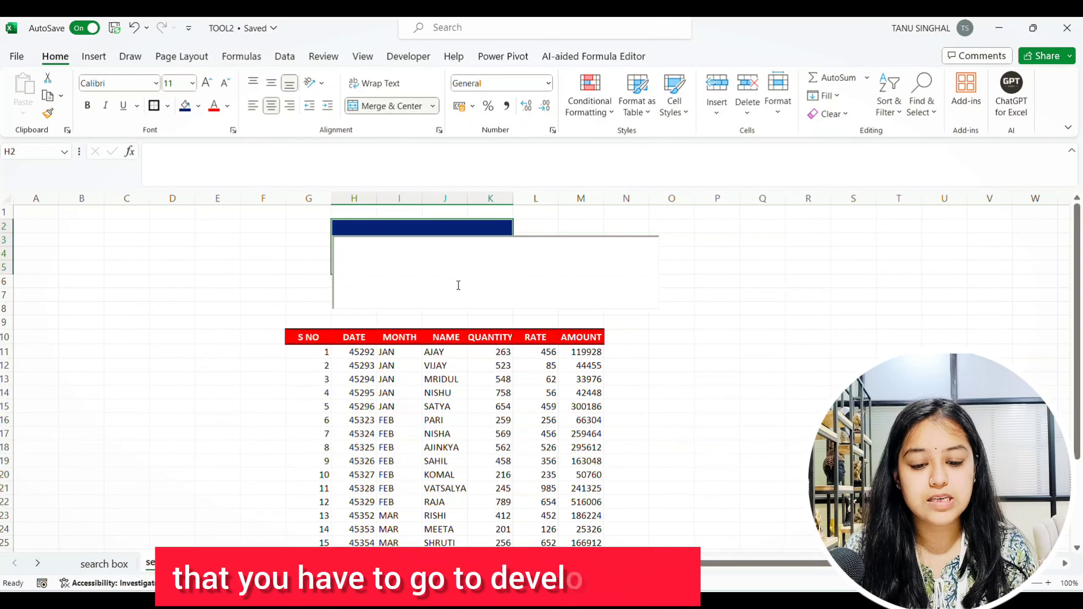
# Shrink TextBox1 in Design Mode to fit inside the dark-blue block, then exit Design Mode
pyautogui.click(408, 56)
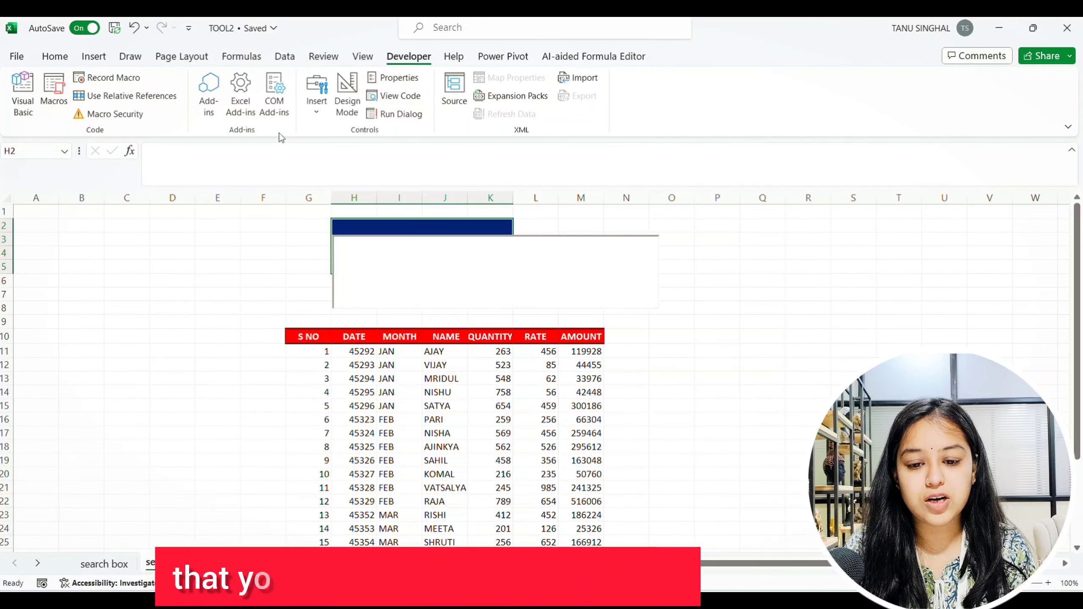
pyautogui.click(399, 289)
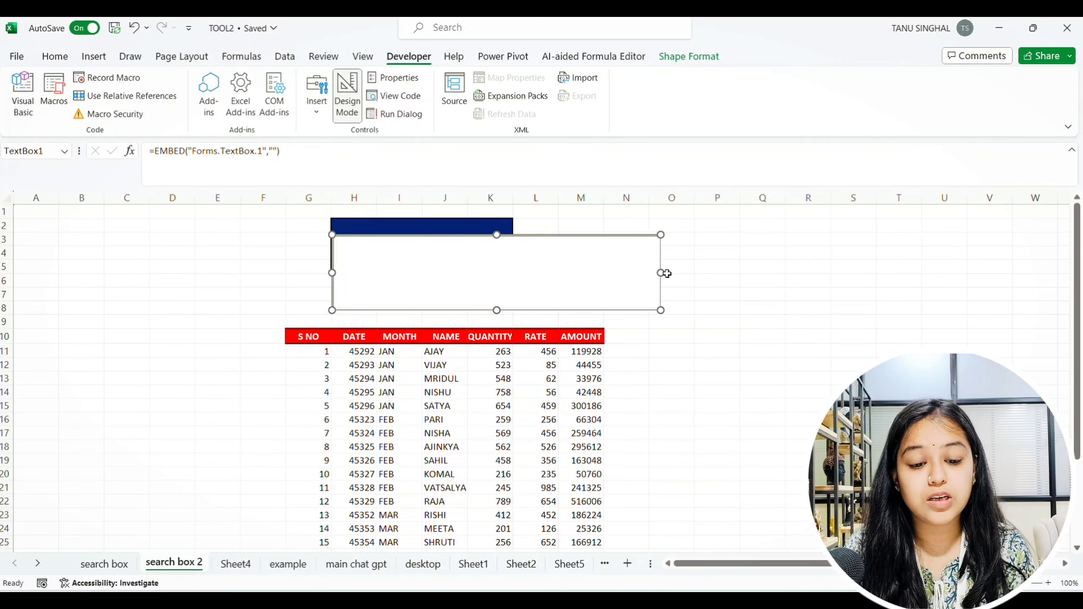
pyautogui.moveTo(661, 274); pyautogui.dragTo(585, 277)
pyautogui.moveTo(494, 282); pyautogui.dragTo(492, 282)
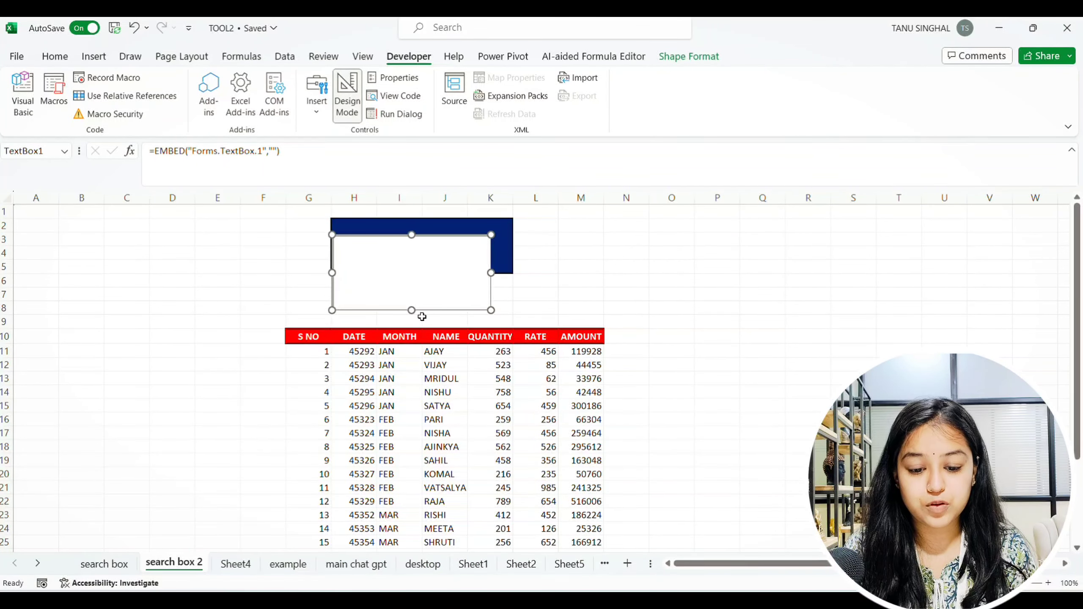
pyautogui.moveTo(411, 310)
pyautogui.mouseDown()
pyautogui.moveTo(410, 266)
pyautogui.moveTo(426, 241)
pyautogui.mouseUp()
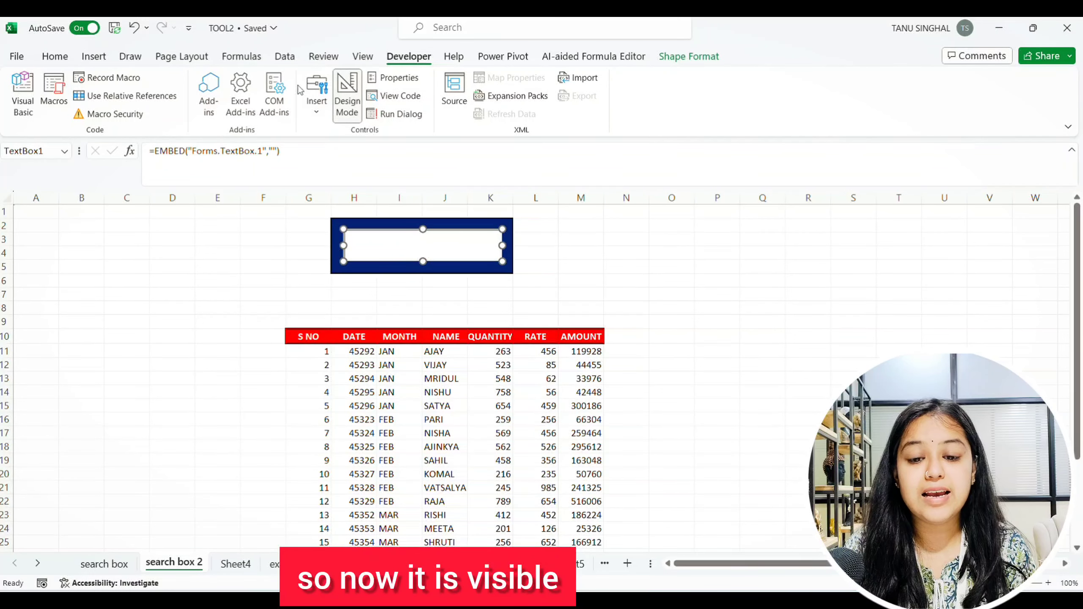
pyautogui.click(346, 94)
pyautogui.click(384, 246)
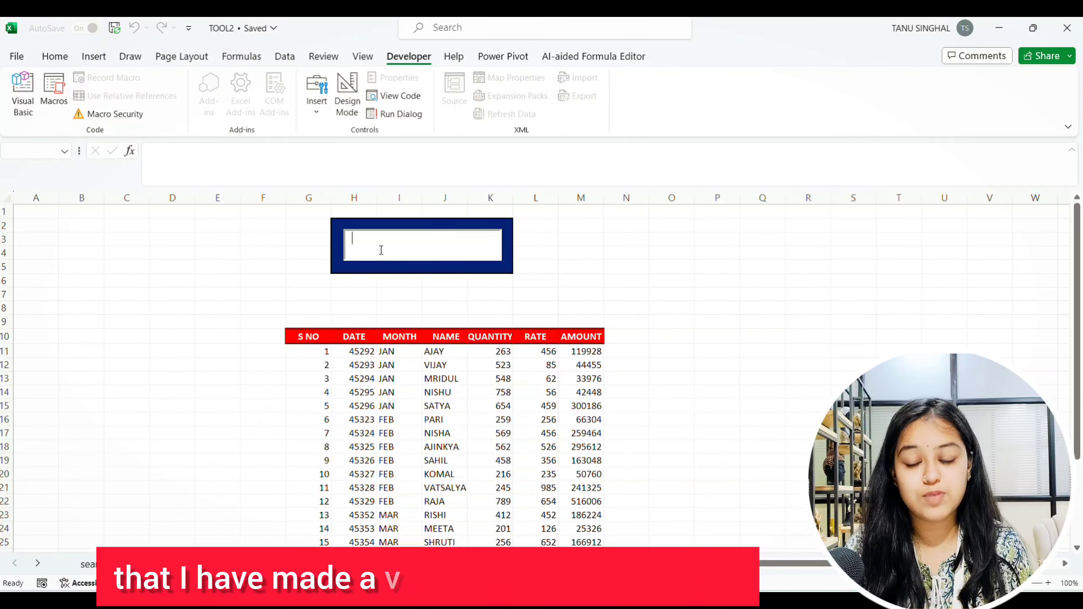
pyautogui.write('gvsdfjldkdjb')
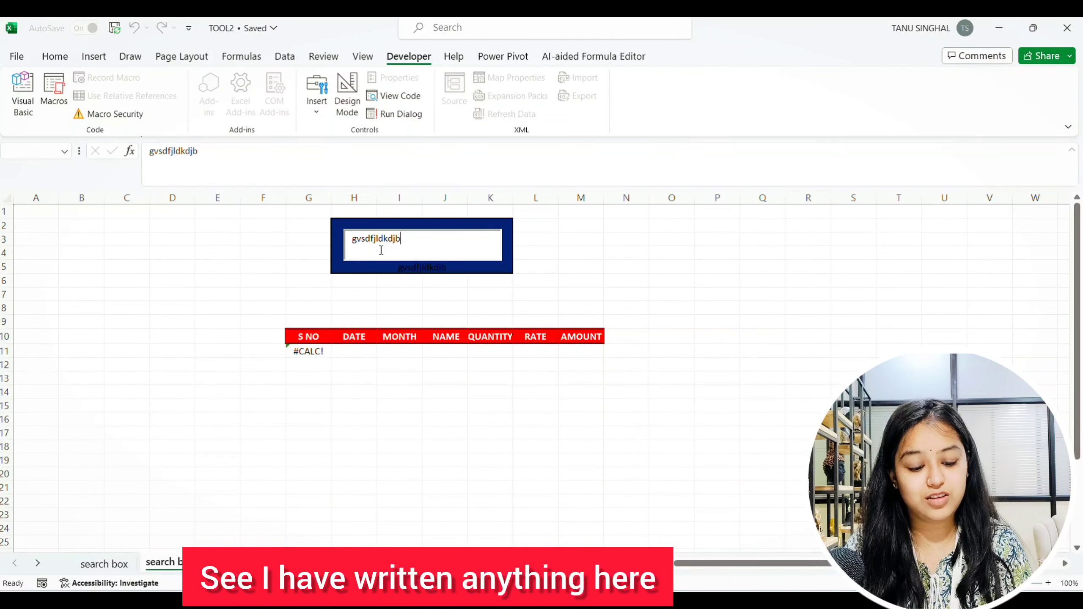
pyautogui.press('BackSpace')
pyautogui.press('BackSpace')
pyautogui.press('BackSpace')
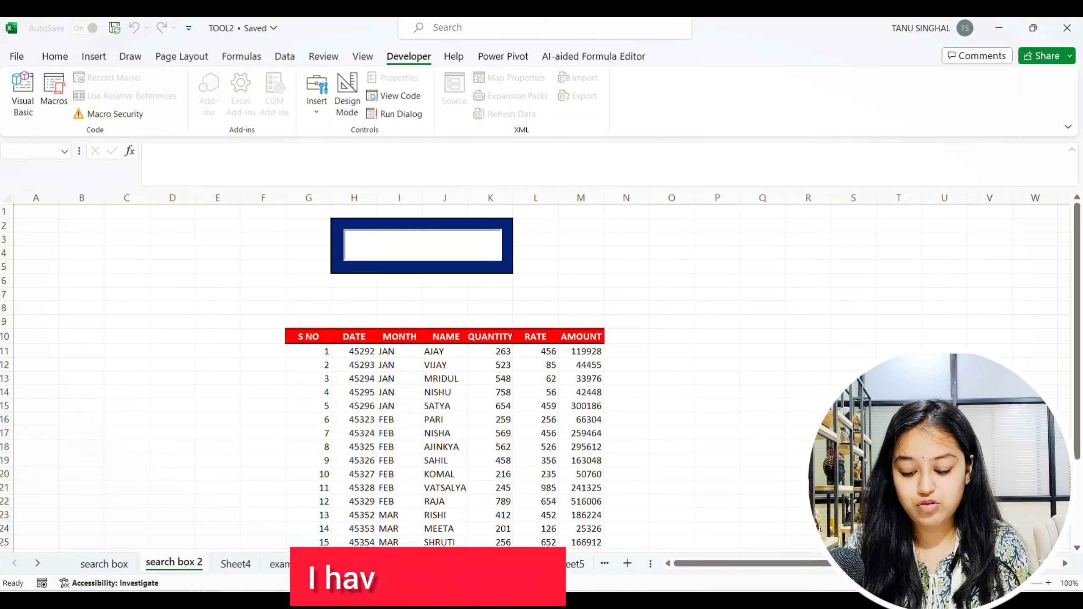
pyautogui.write('d')
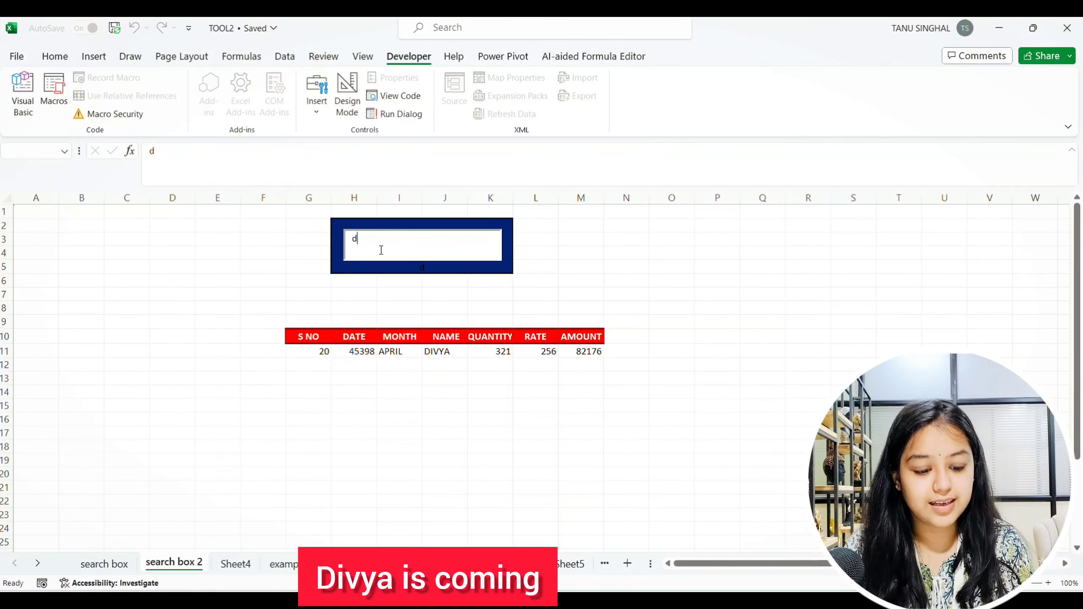
pyautogui.press('BackSpace')
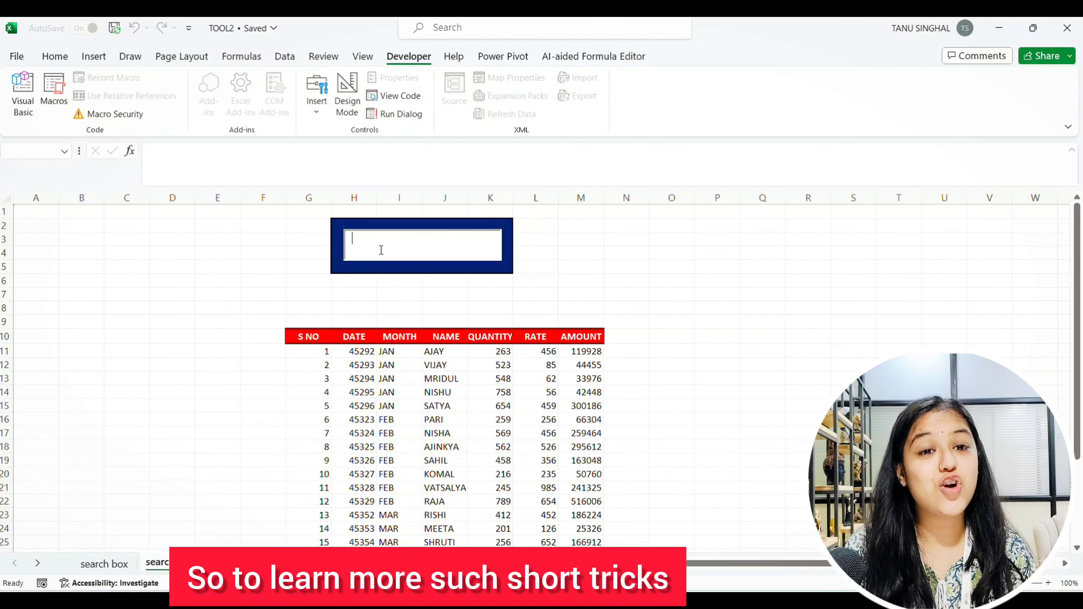